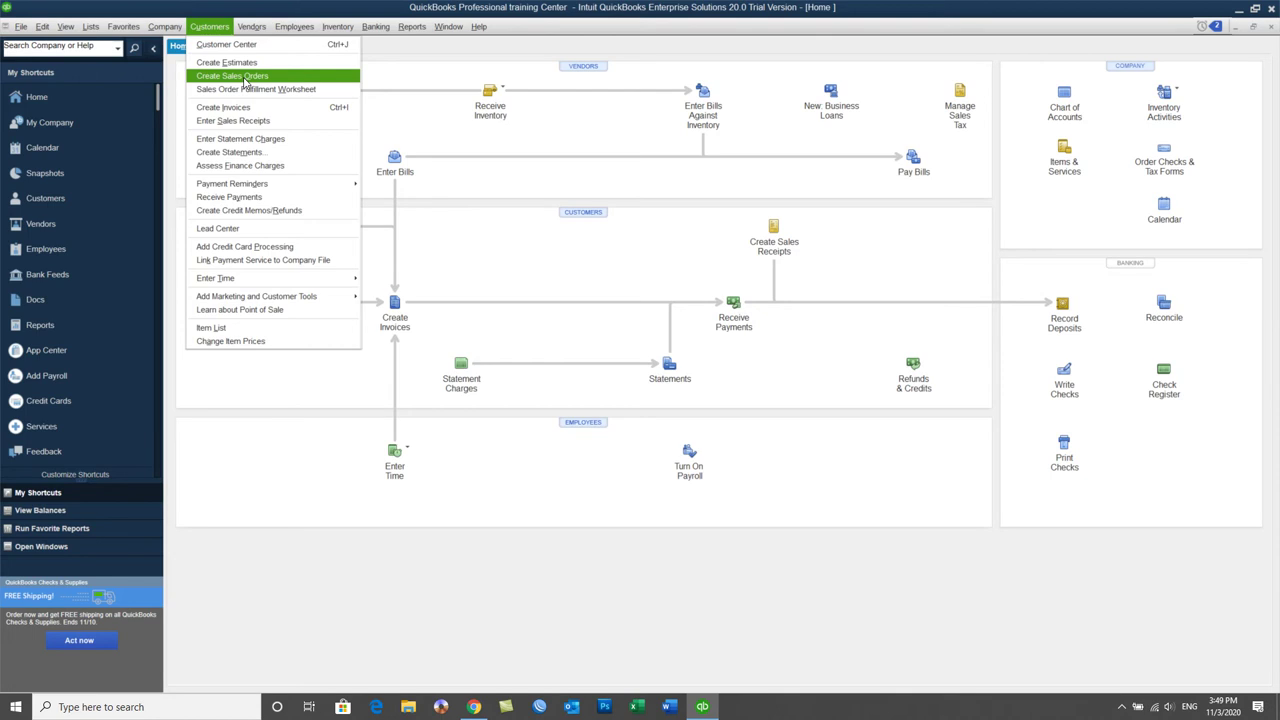
# Start a new sales order for the AFN-currency customer from A to Z Sales Company
pyautogui.click(245, 78)
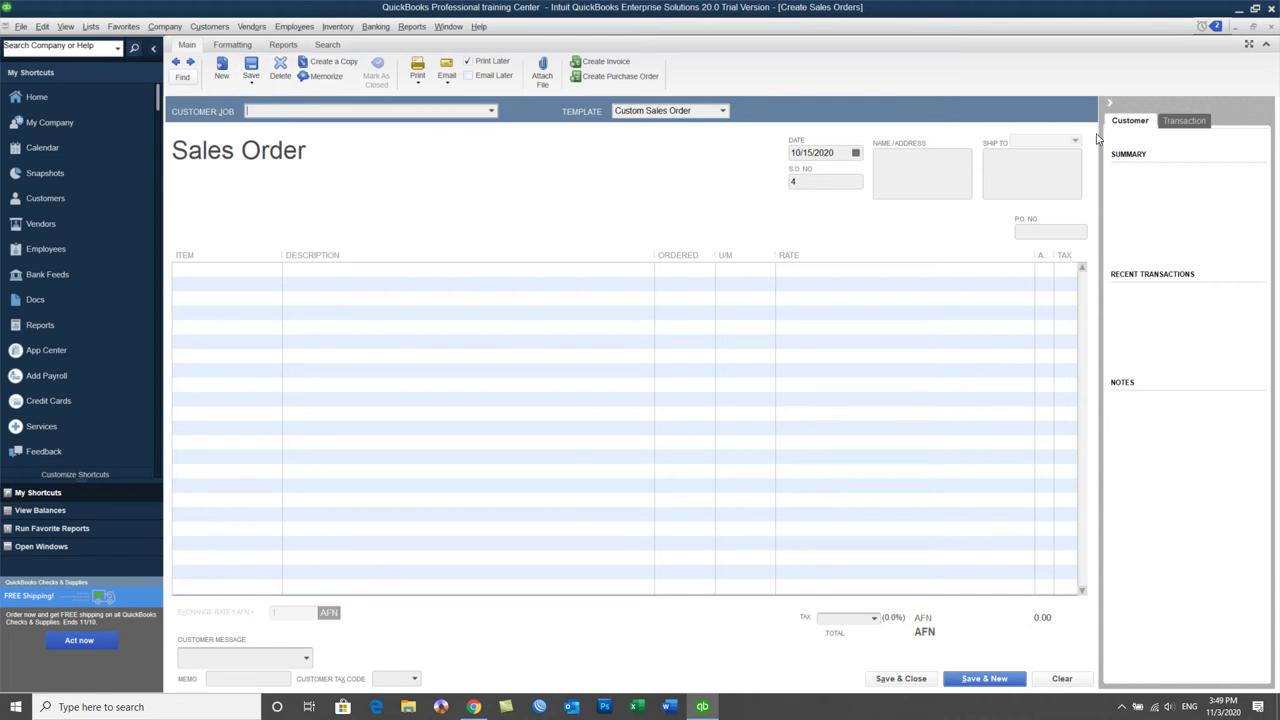
pyautogui.click(491, 111)
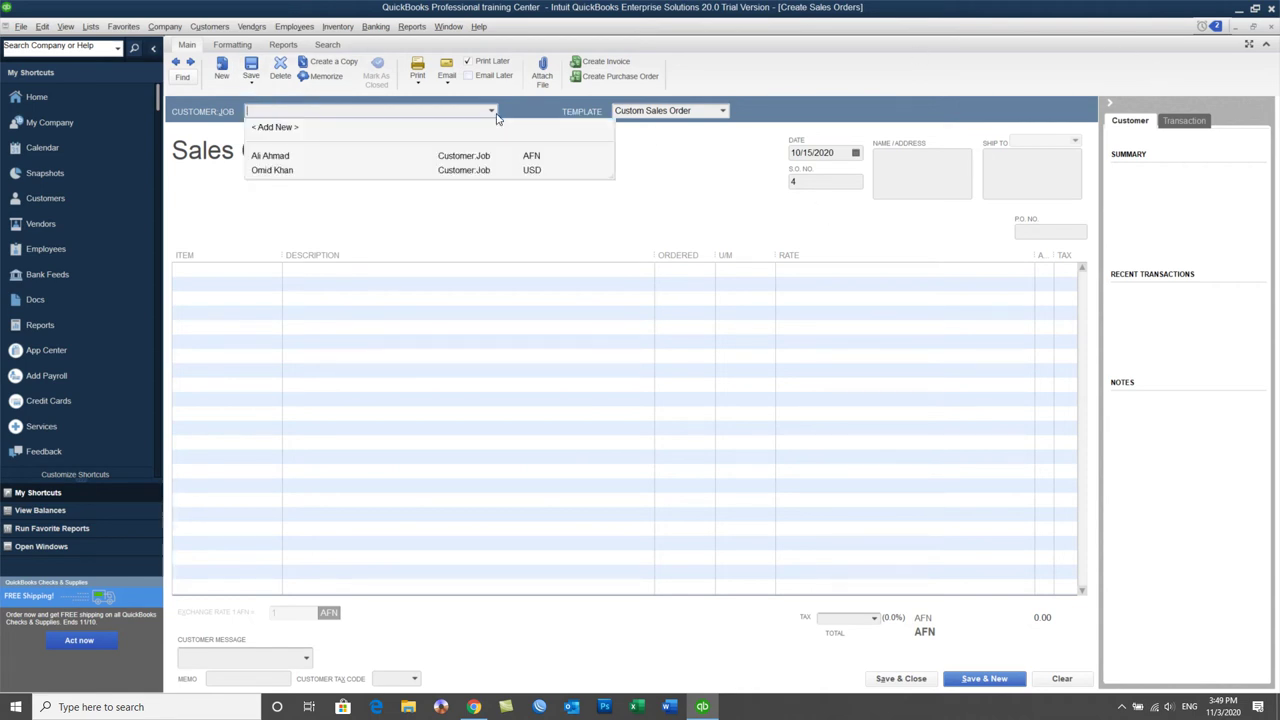
pyautogui.click(289, 158)
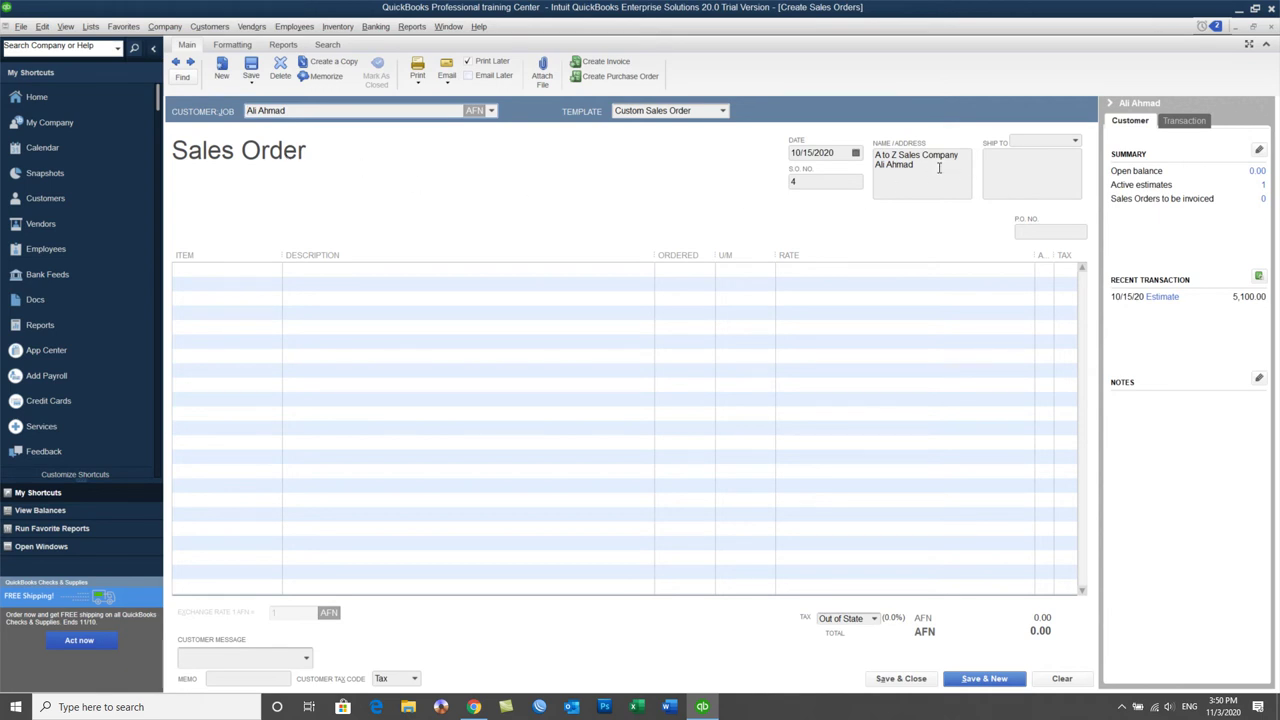
# Number the sales order as the first one and set its date to 10/20/2020
pyautogui.doubleClick(823, 184)
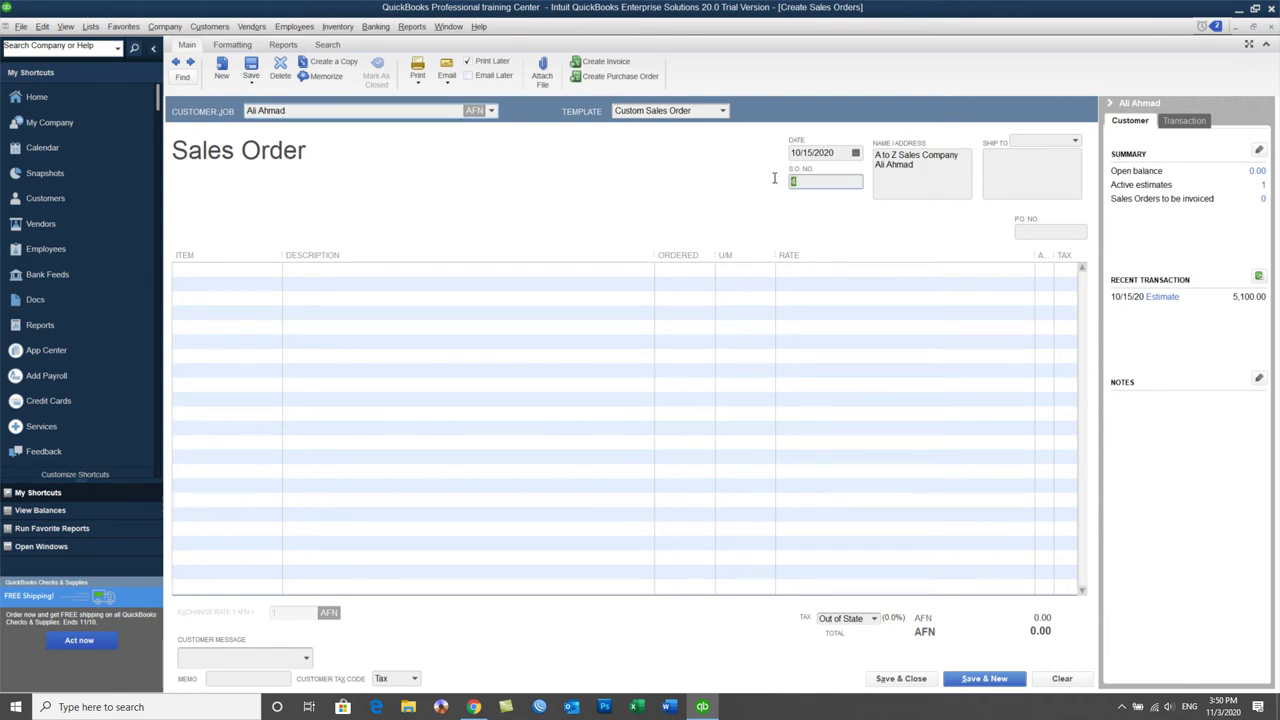
pyautogui.write('1')
pyautogui.press('Tab')
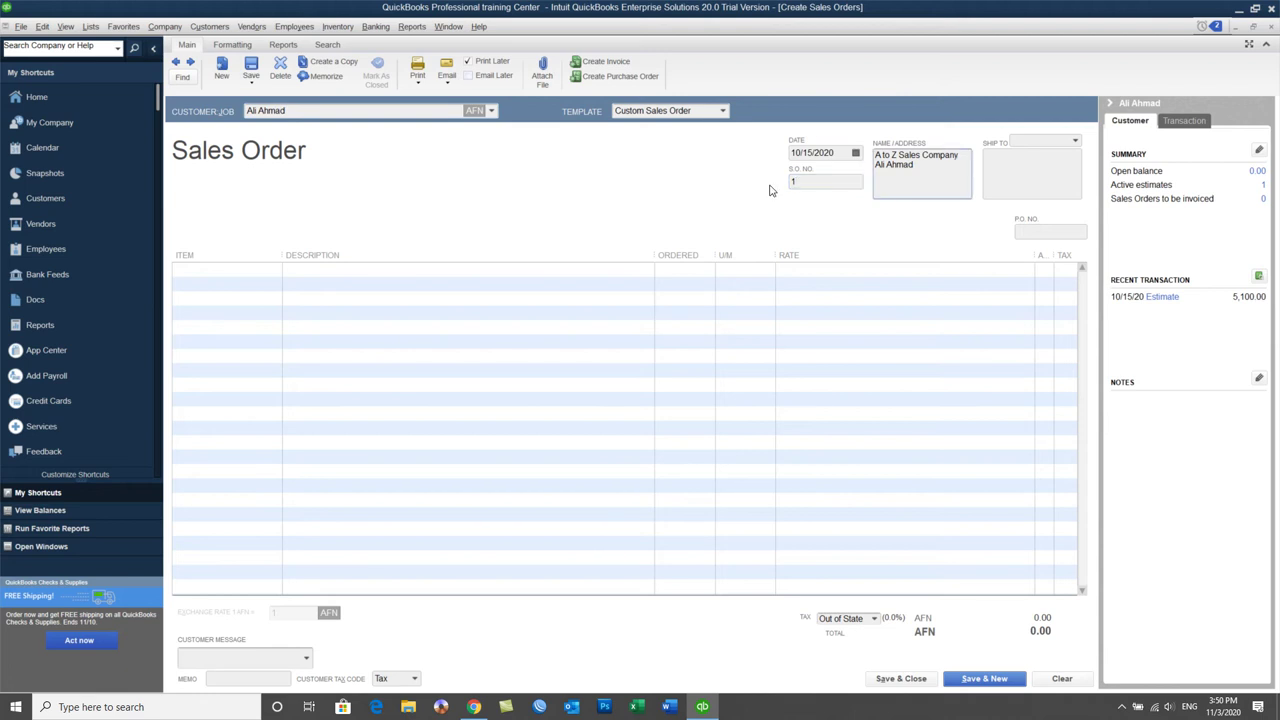
pyautogui.click(856, 152)
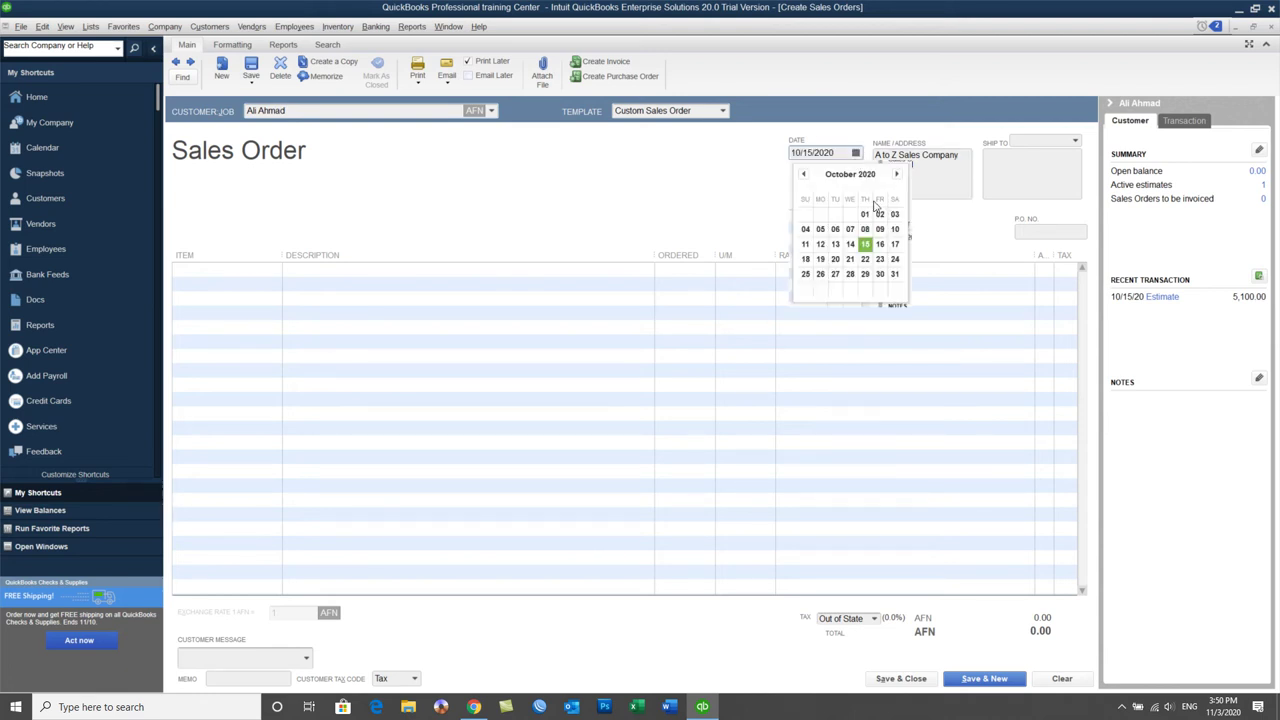
pyautogui.click(836, 260)
# Add the inventory items 1TB HDD and 64 GB USB Disk as the first two lines of the sales order
pyautogui.click(276, 270)
pyautogui.click(275, 270)
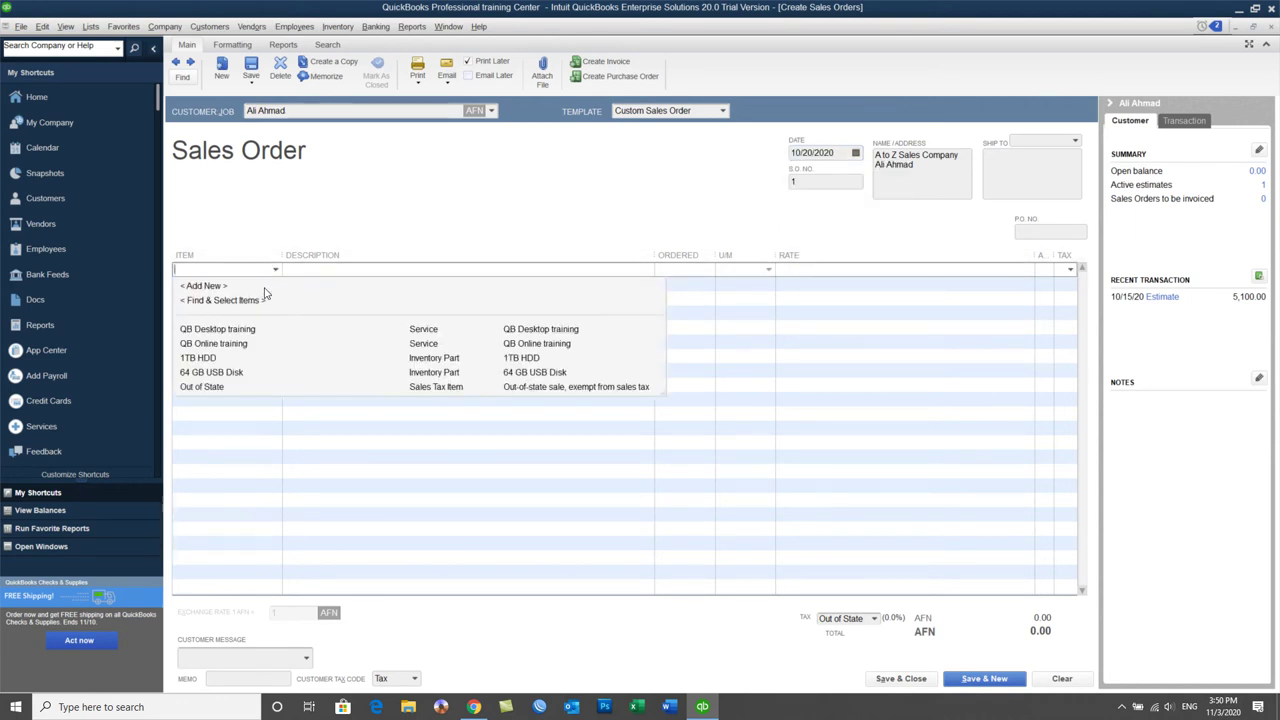
pyautogui.click(201, 360)
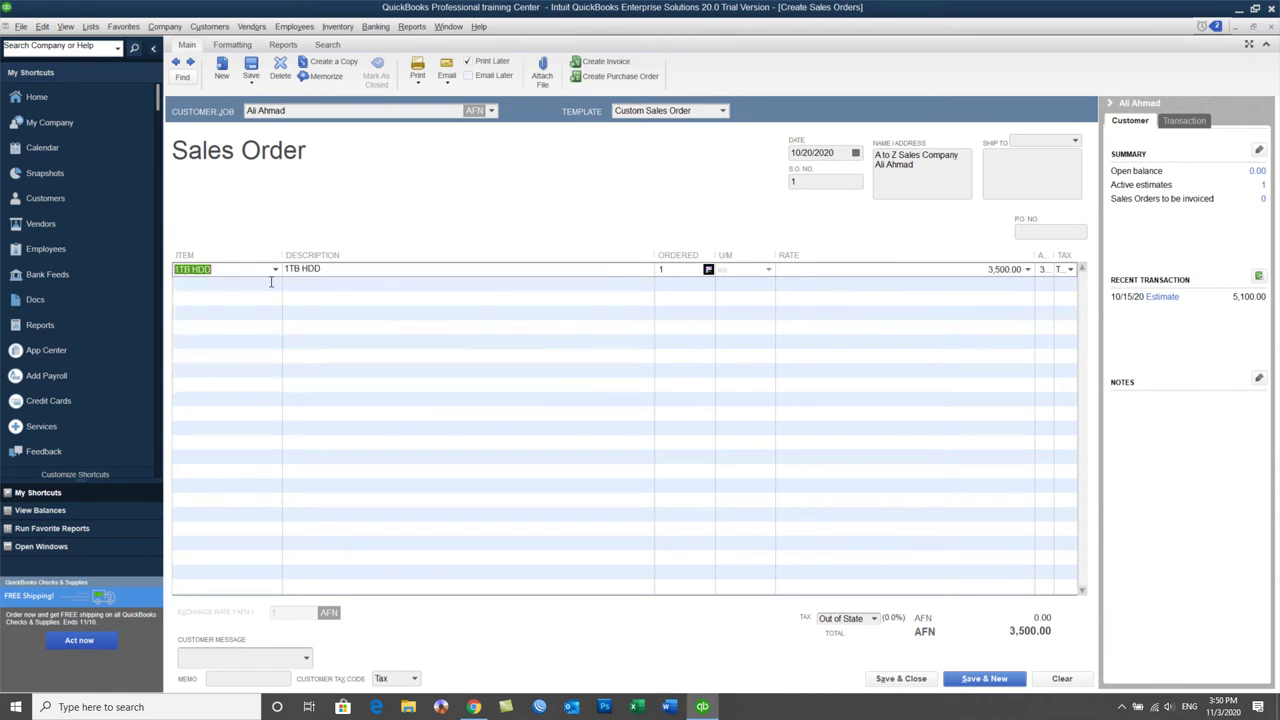
pyautogui.click(272, 285)
pyautogui.click(275, 285)
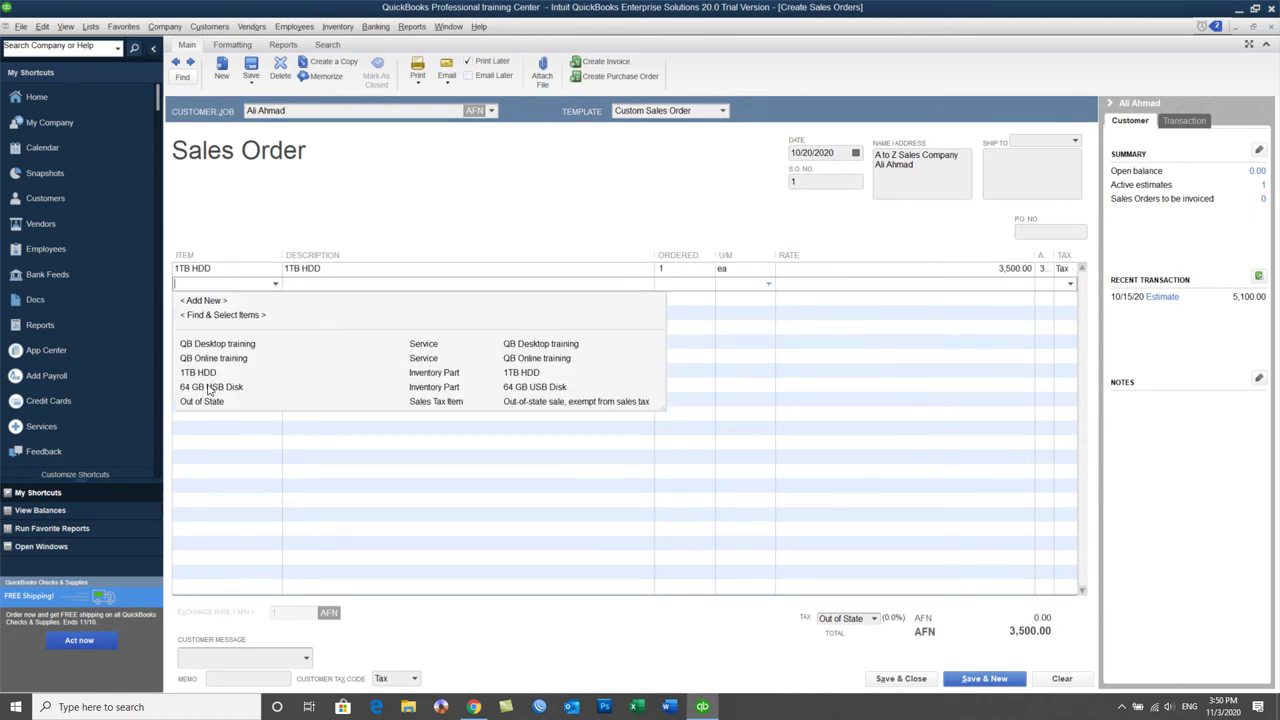
pyautogui.click(210, 388)
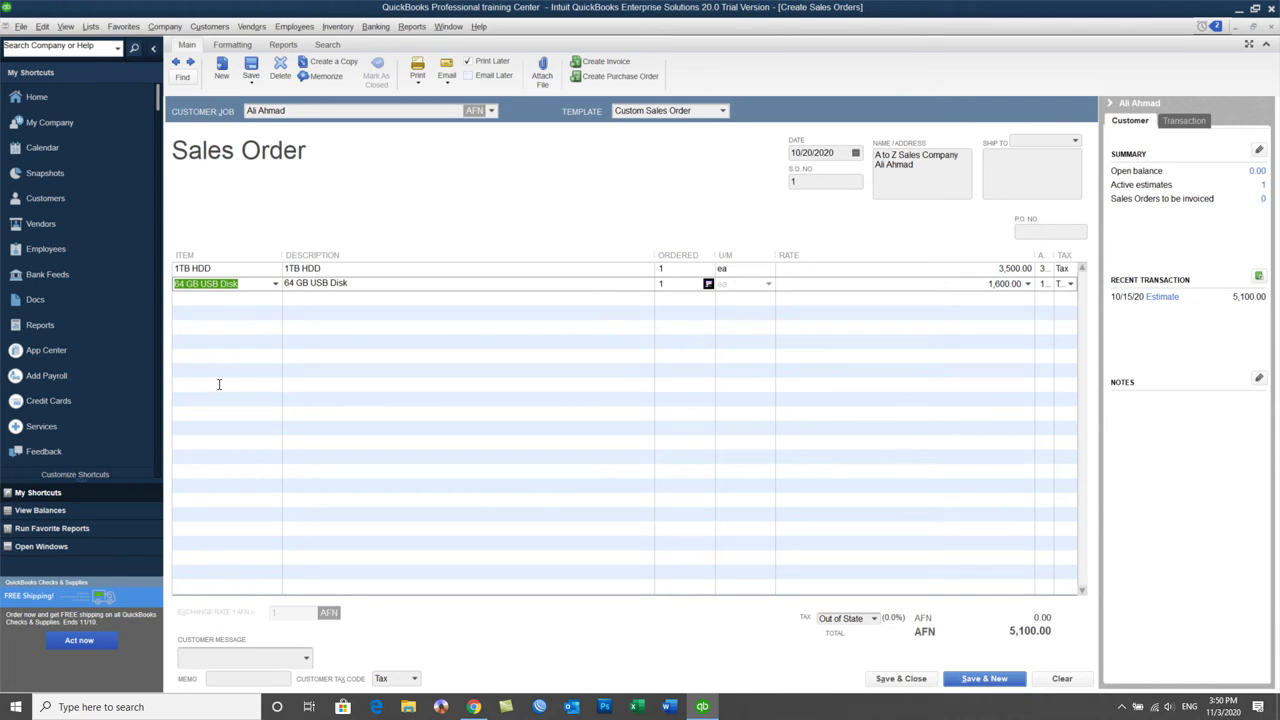
# Set the ordered quantity to 10 for both the 1TB HDD and the 64 GB USB Disk lines
pyautogui.click(670, 268)
pyautogui.write('0')
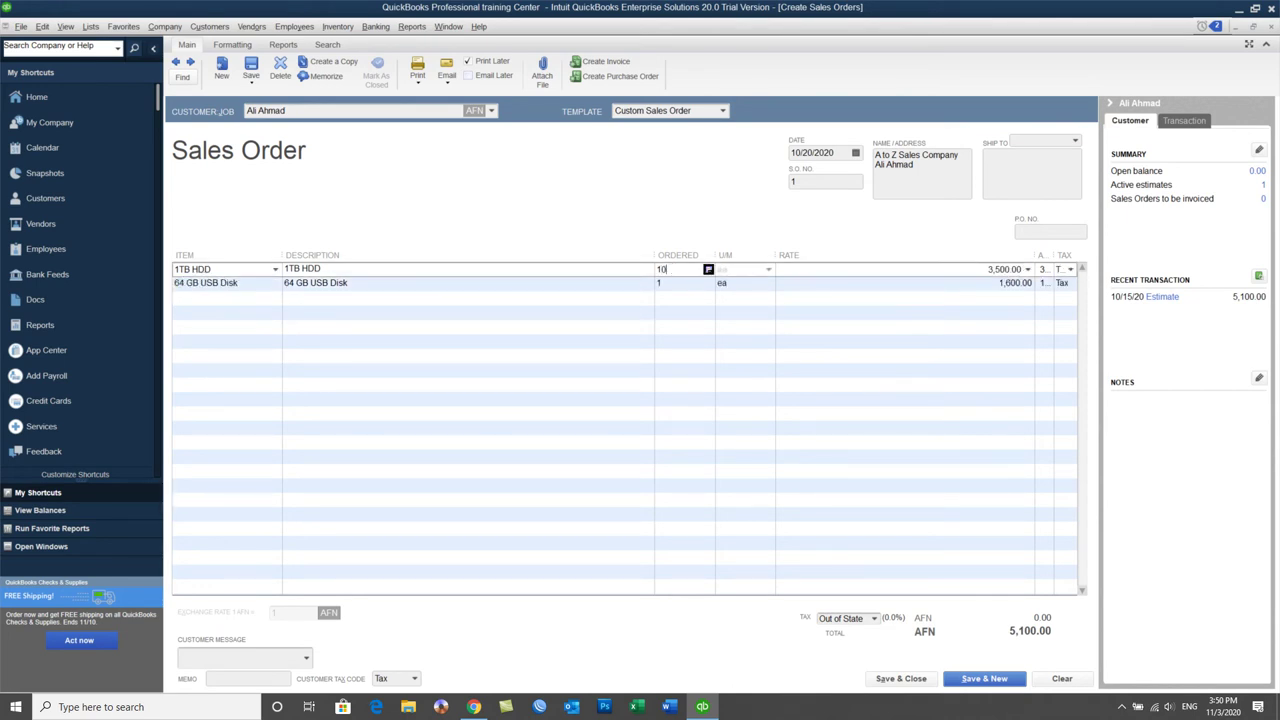
pyautogui.press('Down')
pyautogui.write('0')
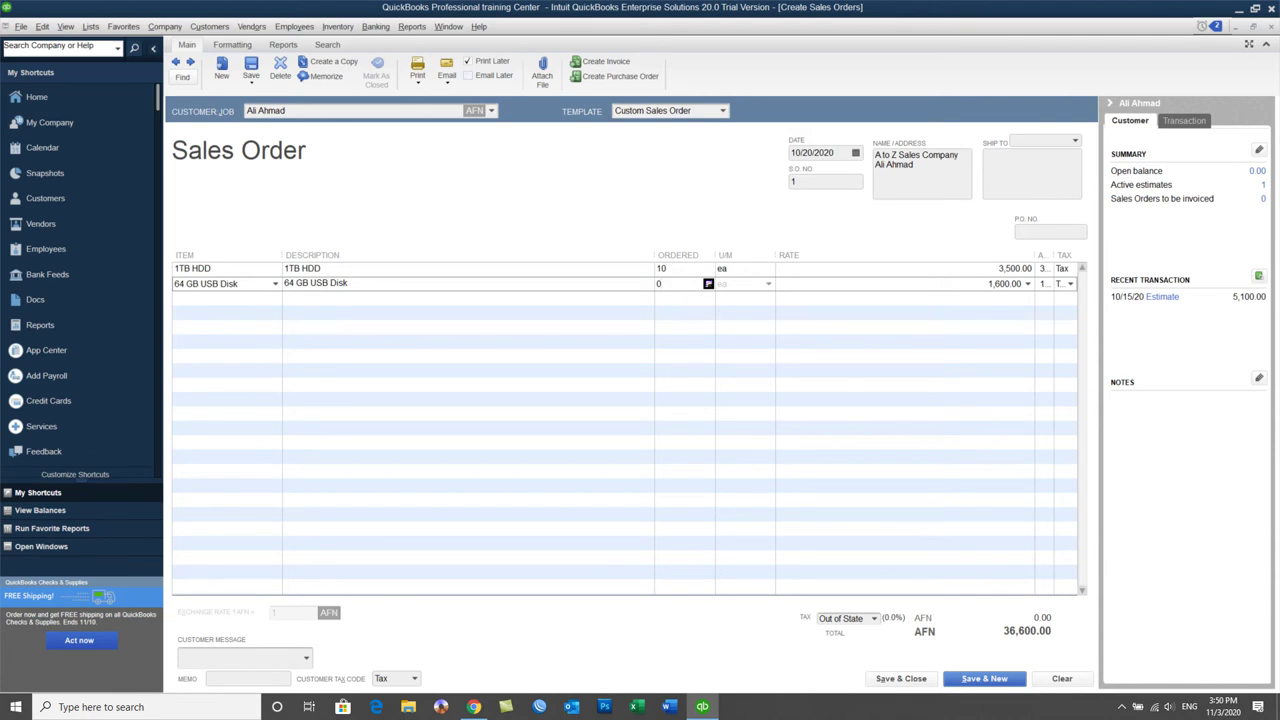
pyautogui.press('Down')
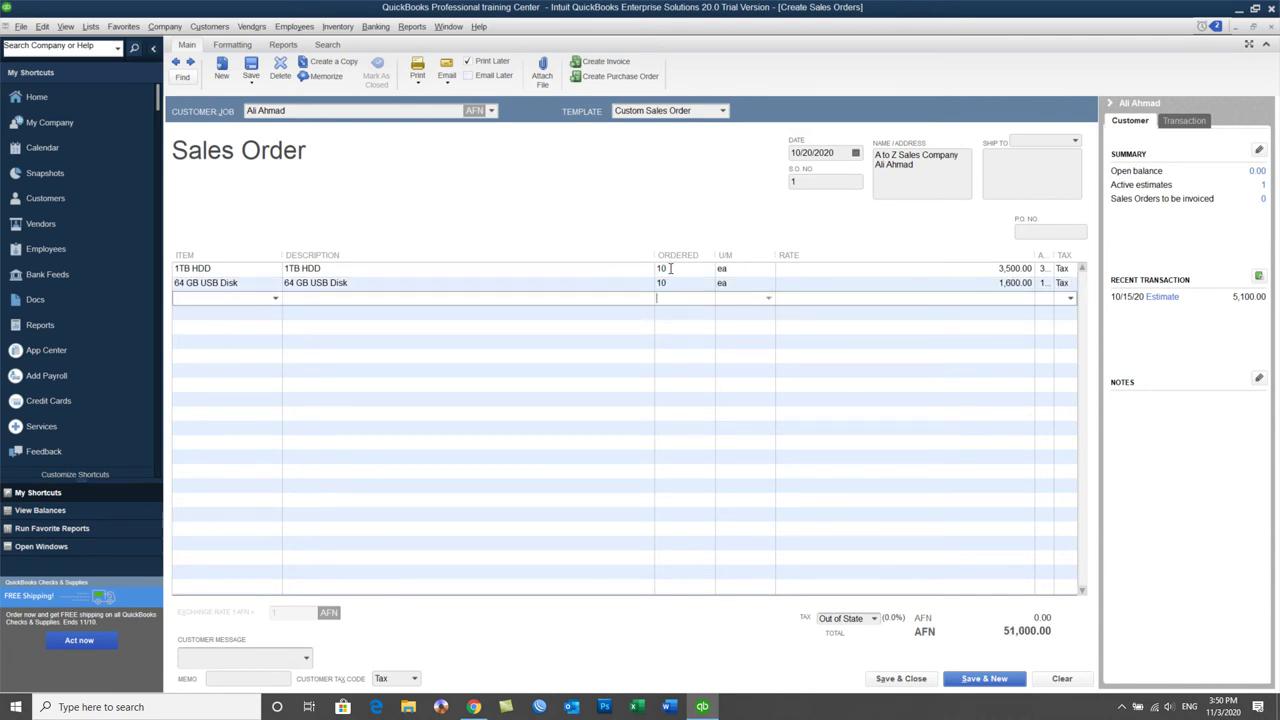
# Check the items' quantities on hand in the Physical Inventory Worksheet, and return to the unsaved sales order
pyautogui.click(338, 28)
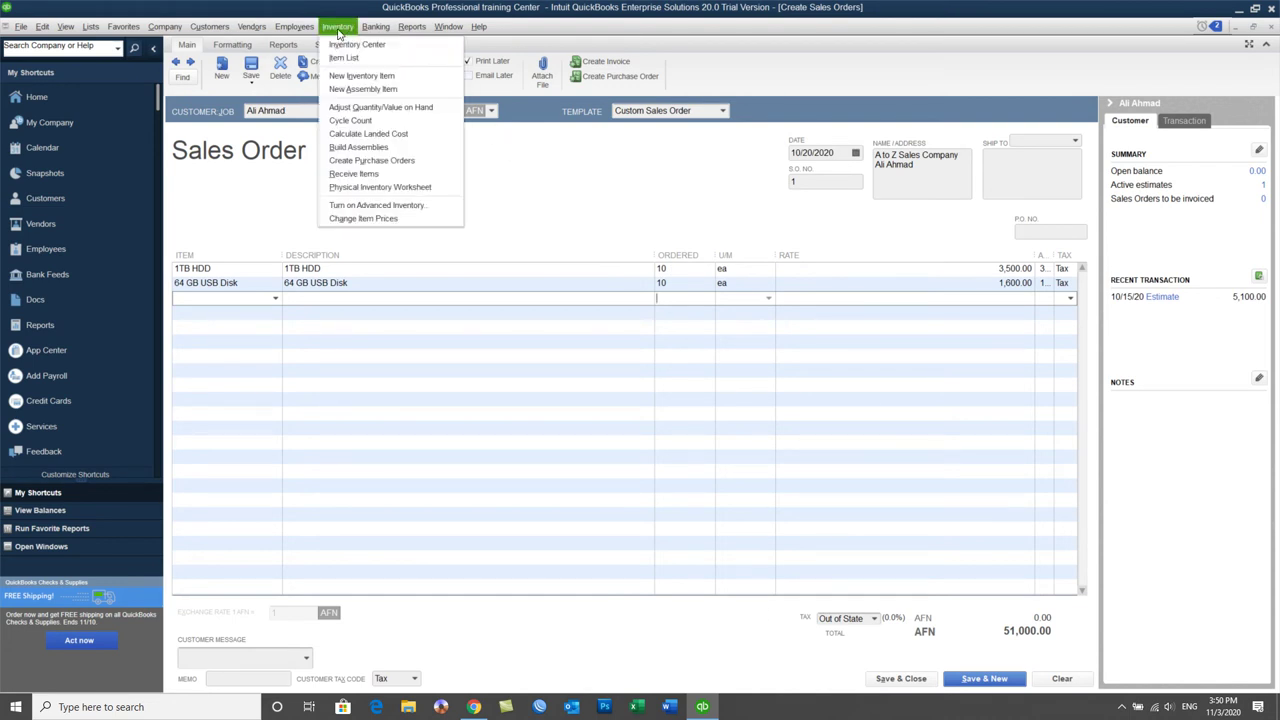
pyautogui.click(373, 188)
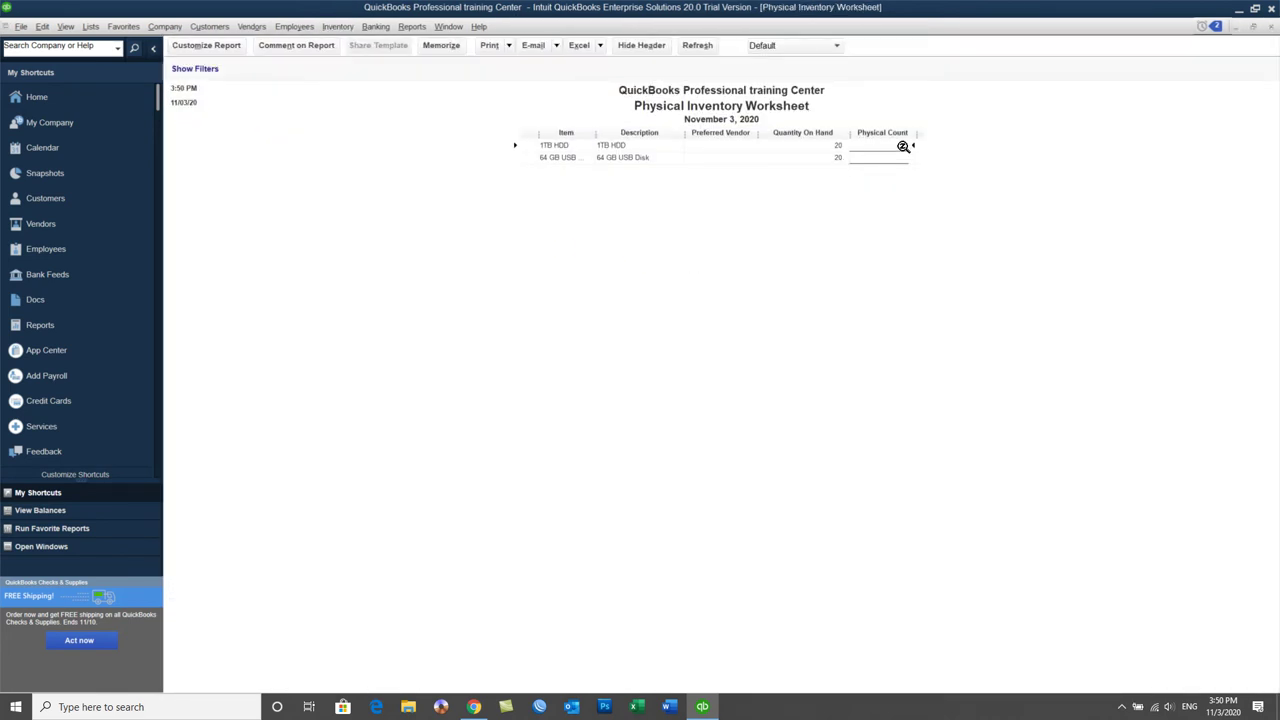
pyautogui.click(1271, 27)
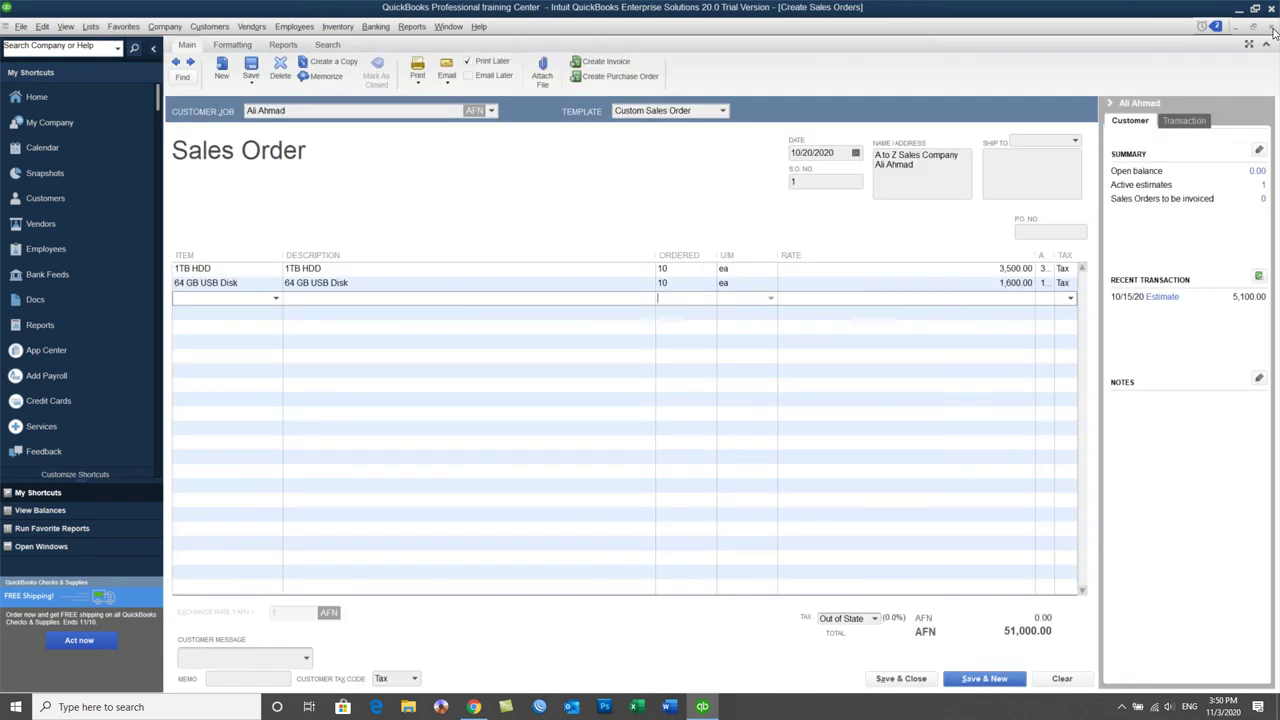
# Save and close the sales order, ignoring all spelling suggestions for the item descriptions
pyautogui.press('Tab')
pyautogui.press('Tab')
pyautogui.click(899, 680)
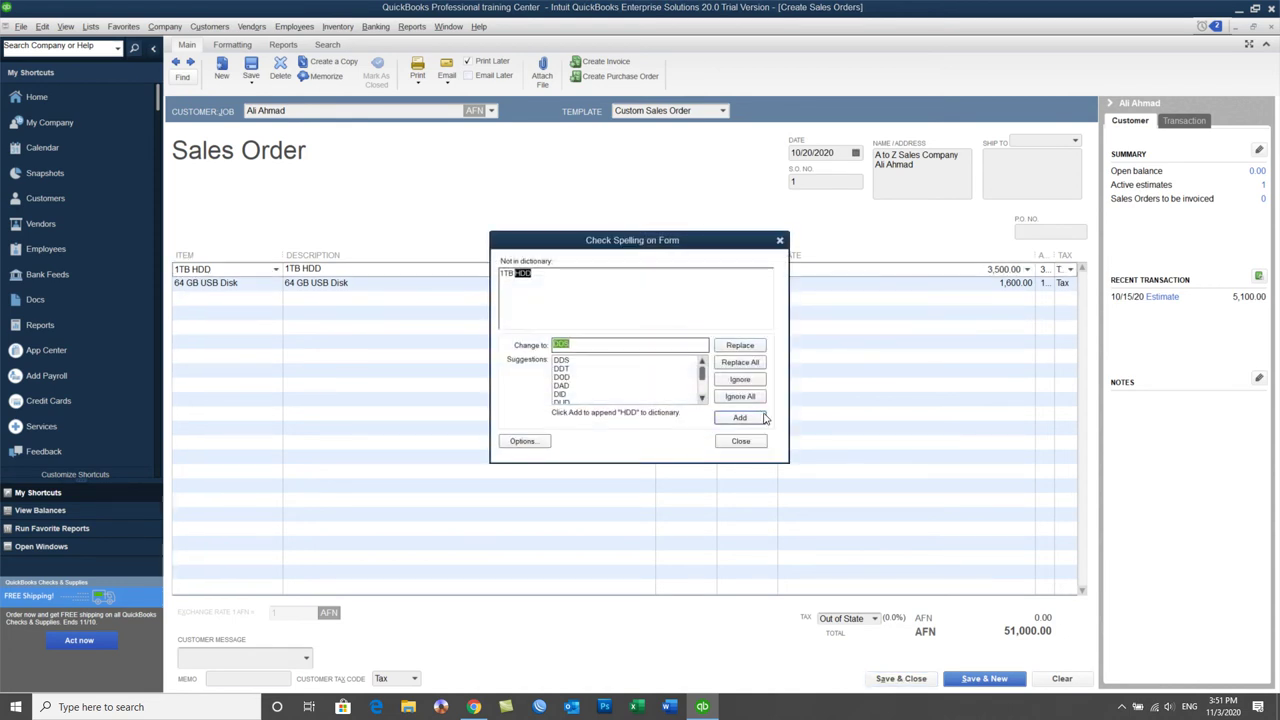
pyautogui.click(740, 397)
pyautogui.click(740, 397)
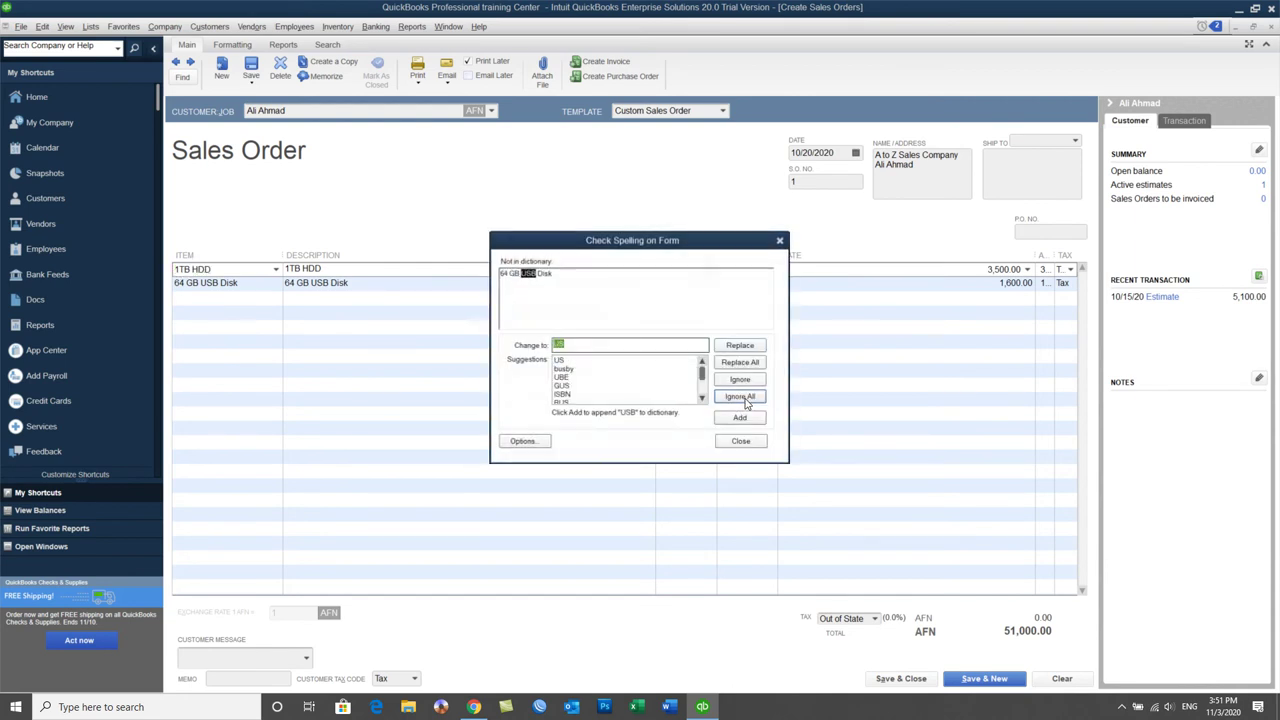
pyautogui.click(742, 398)
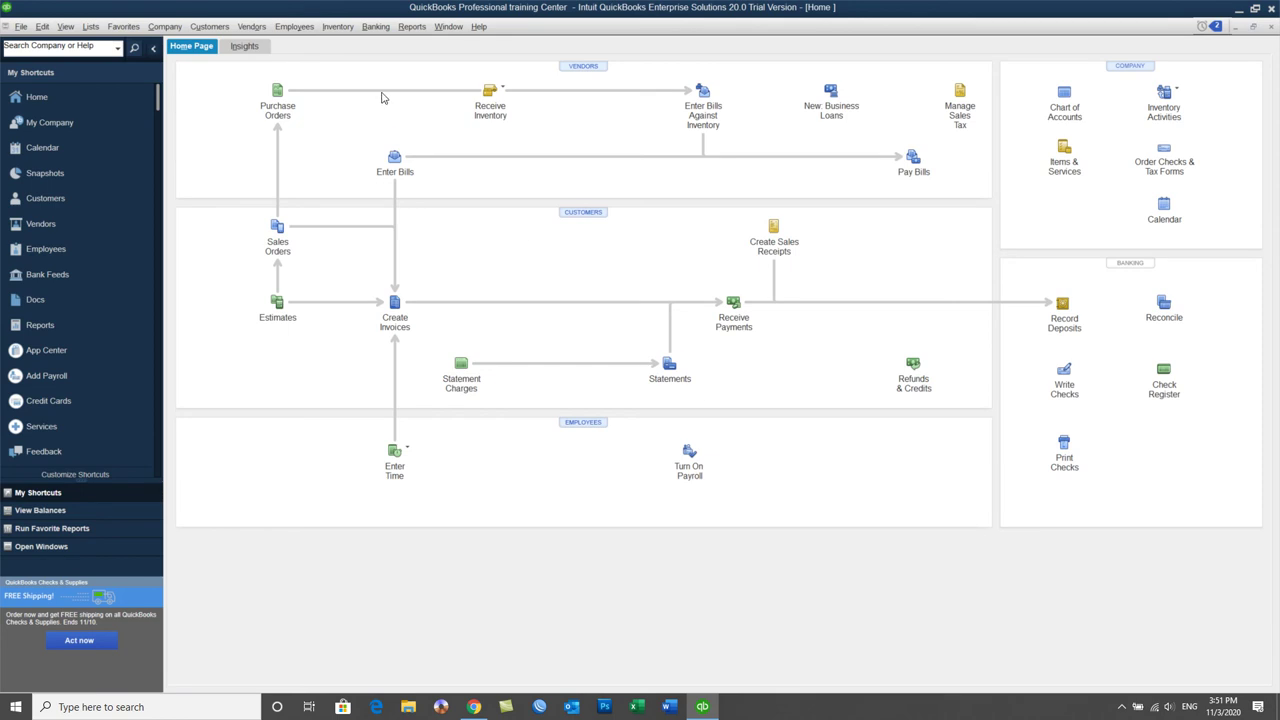
# Recheck the quantities on hand in the Physical Inventory Worksheet with the sales order saved, and close the report
pyautogui.click(337, 26)
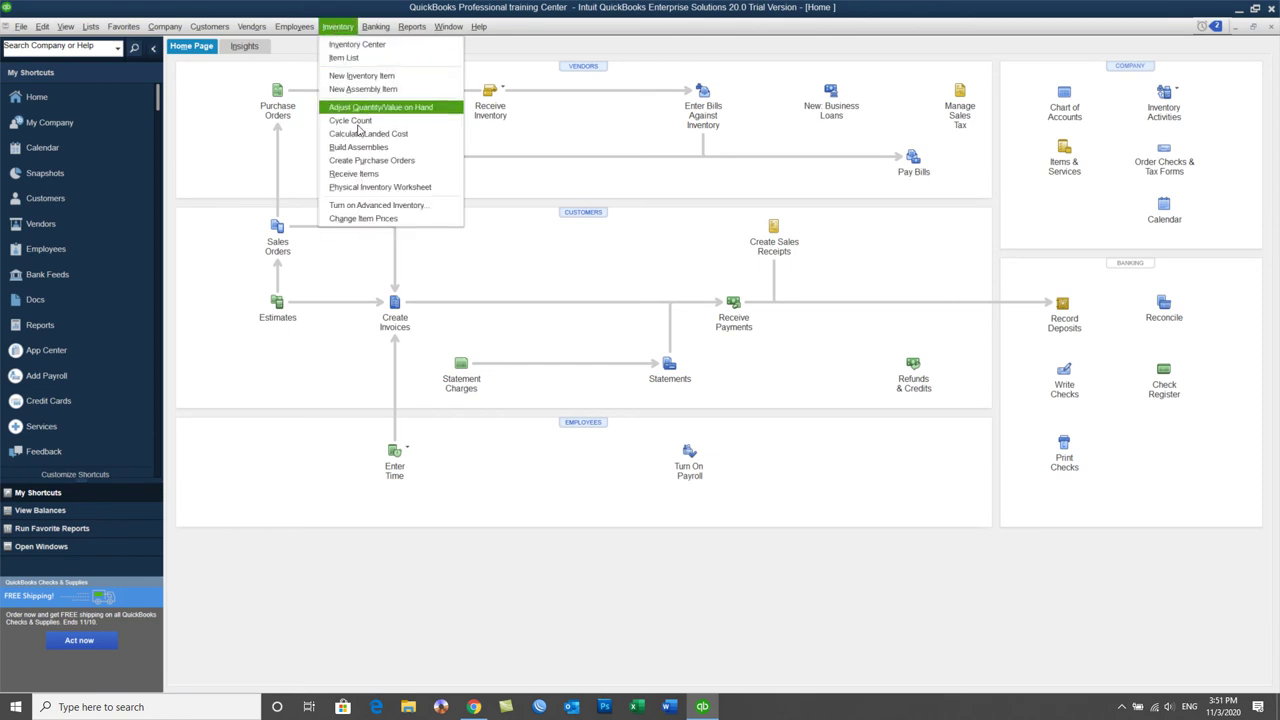
pyautogui.click(380, 187)
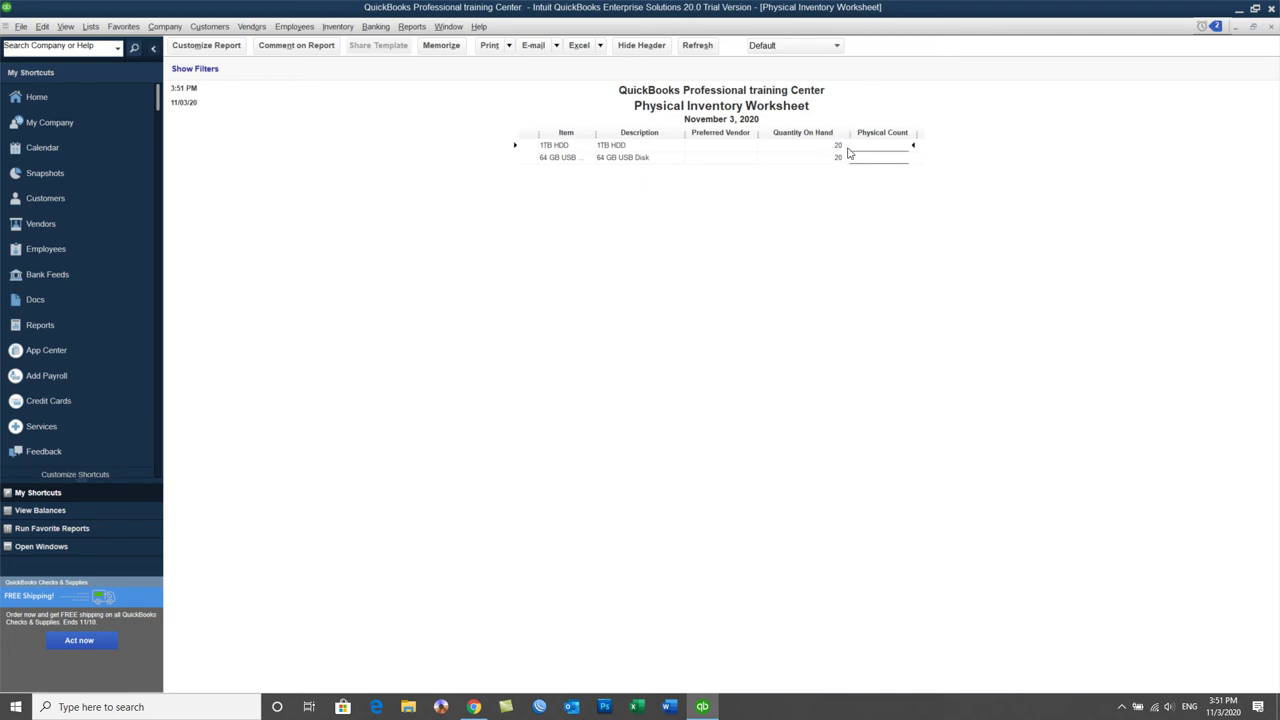
pyautogui.click(205, 28)
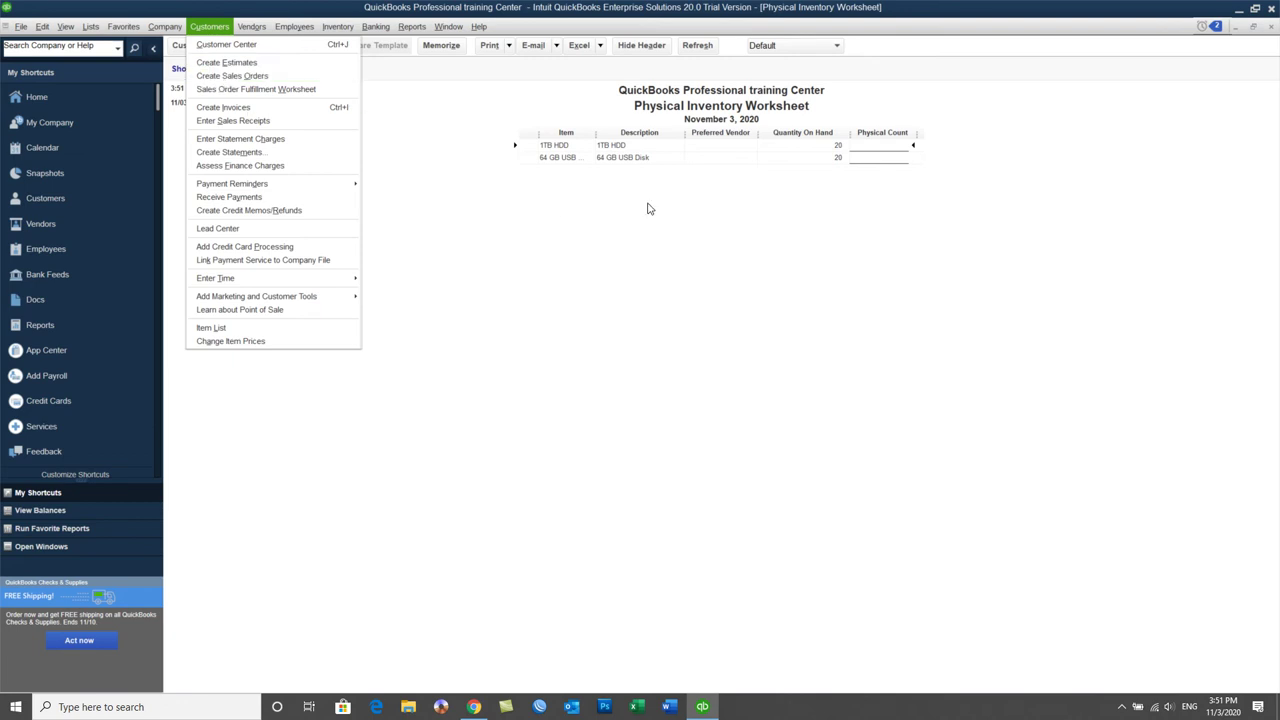
pyautogui.click(1260, 44)
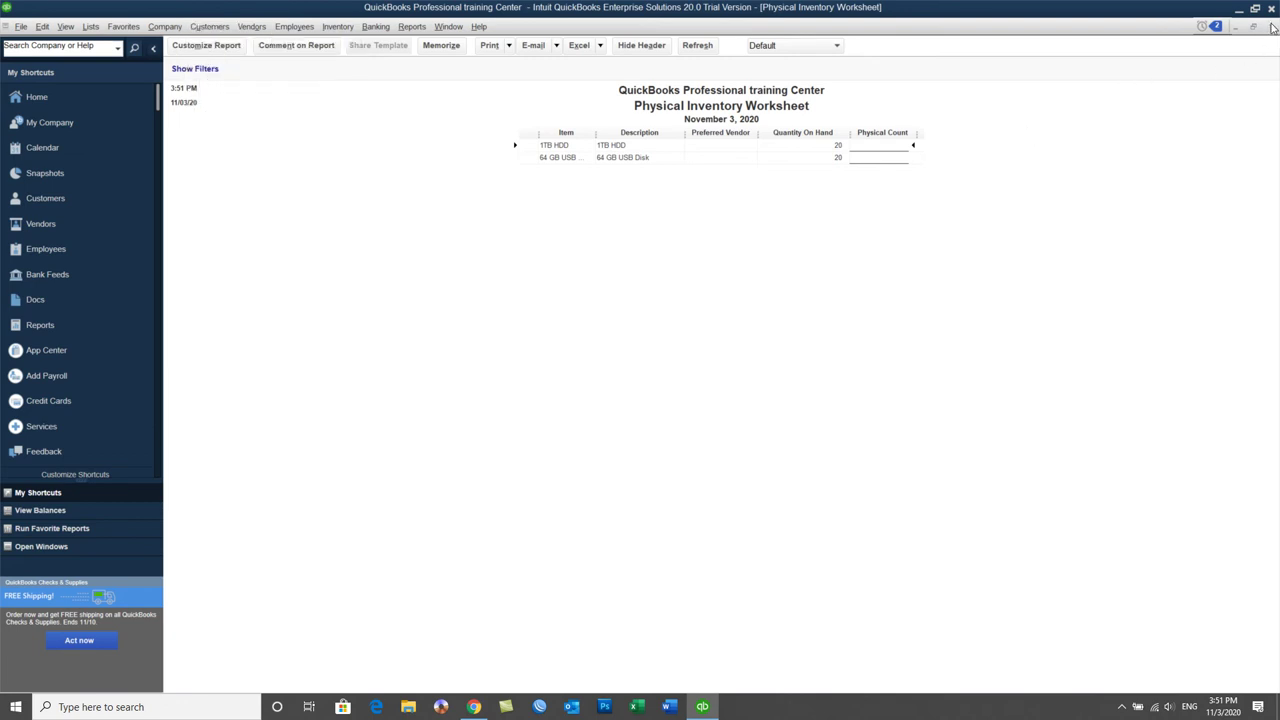
pyautogui.click(1271, 27)
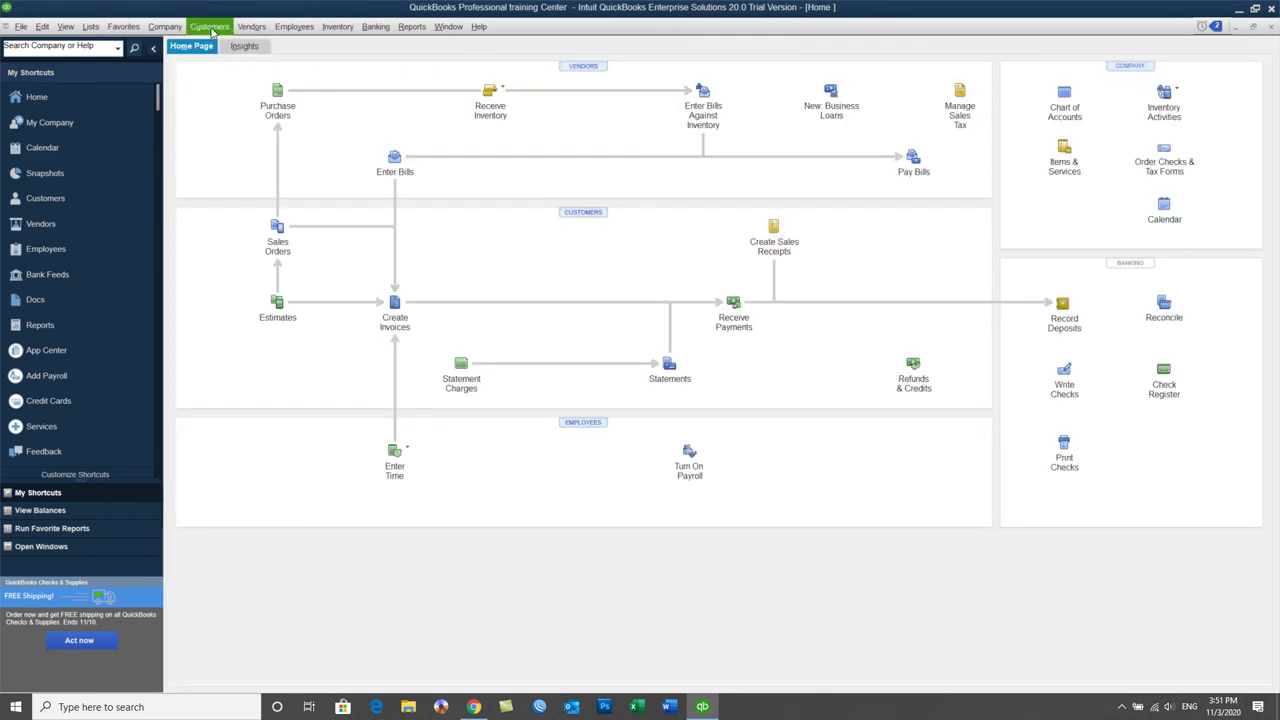
# Review both customers' transactions in the Customer Center, including the AFN customer's sales order and estimate
pyautogui.click(210, 30)
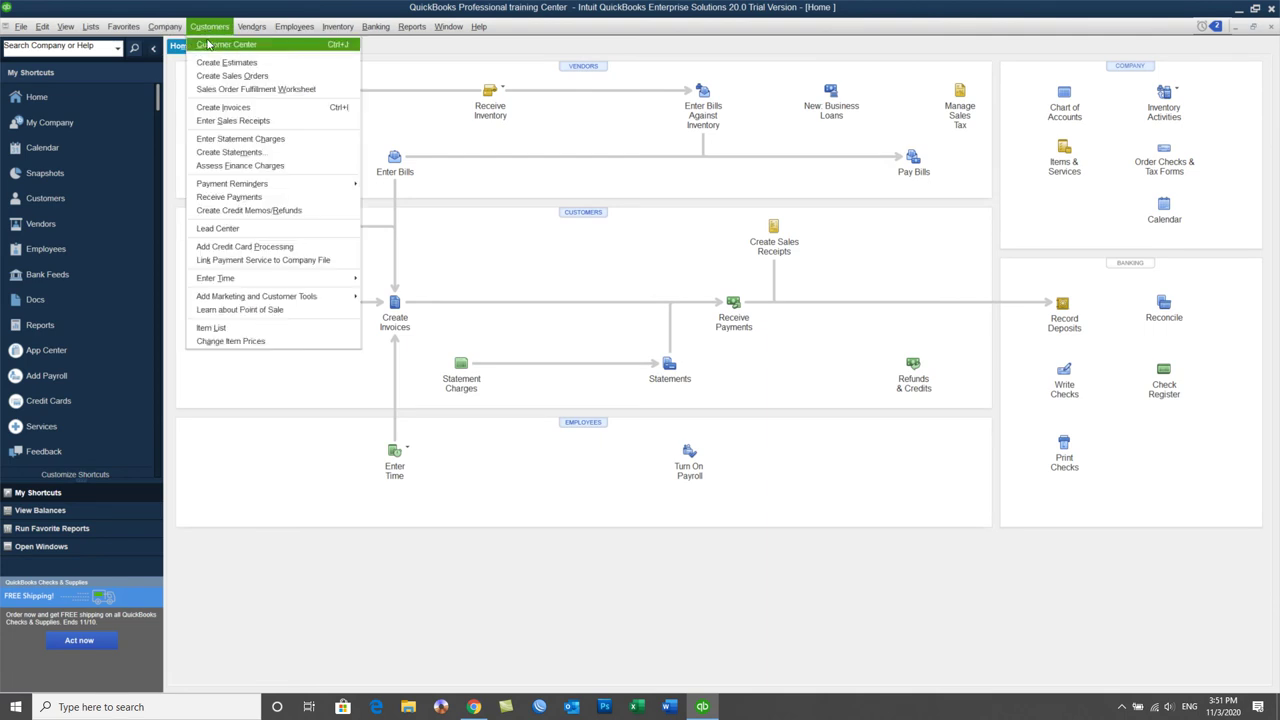
pyautogui.click(207, 46)
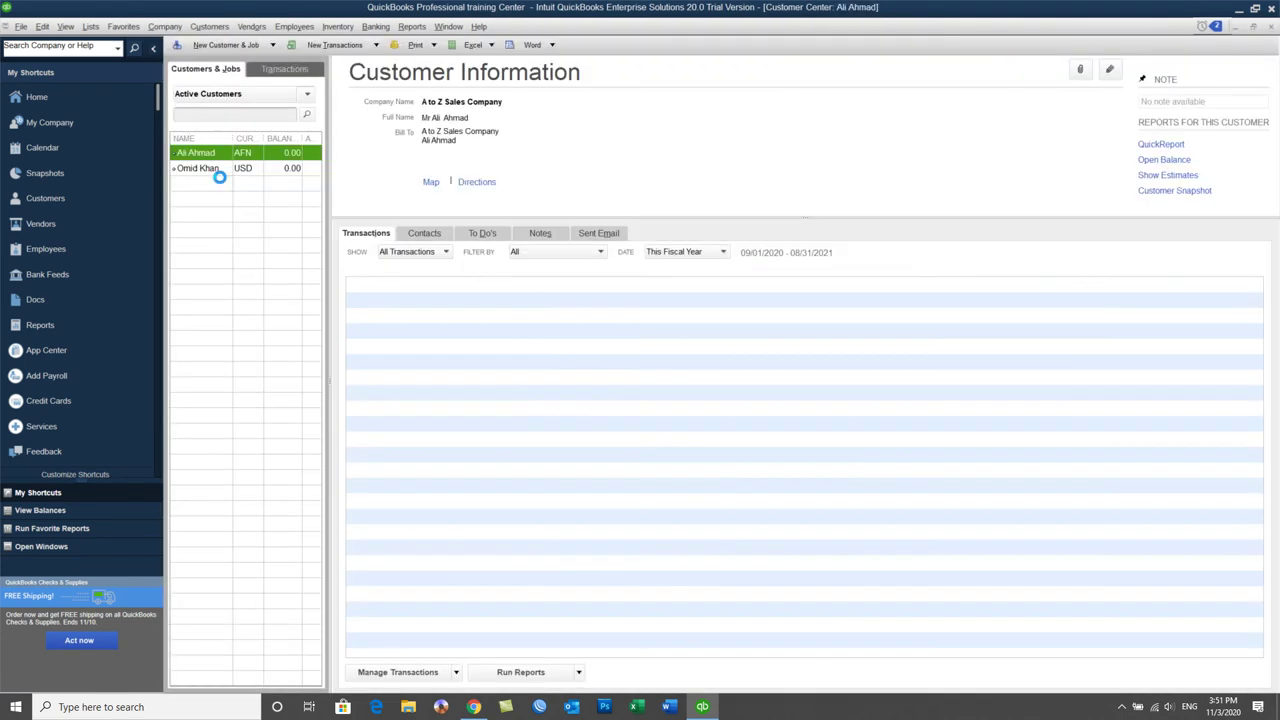
pyautogui.click(240, 169)
pyautogui.click(244, 155)
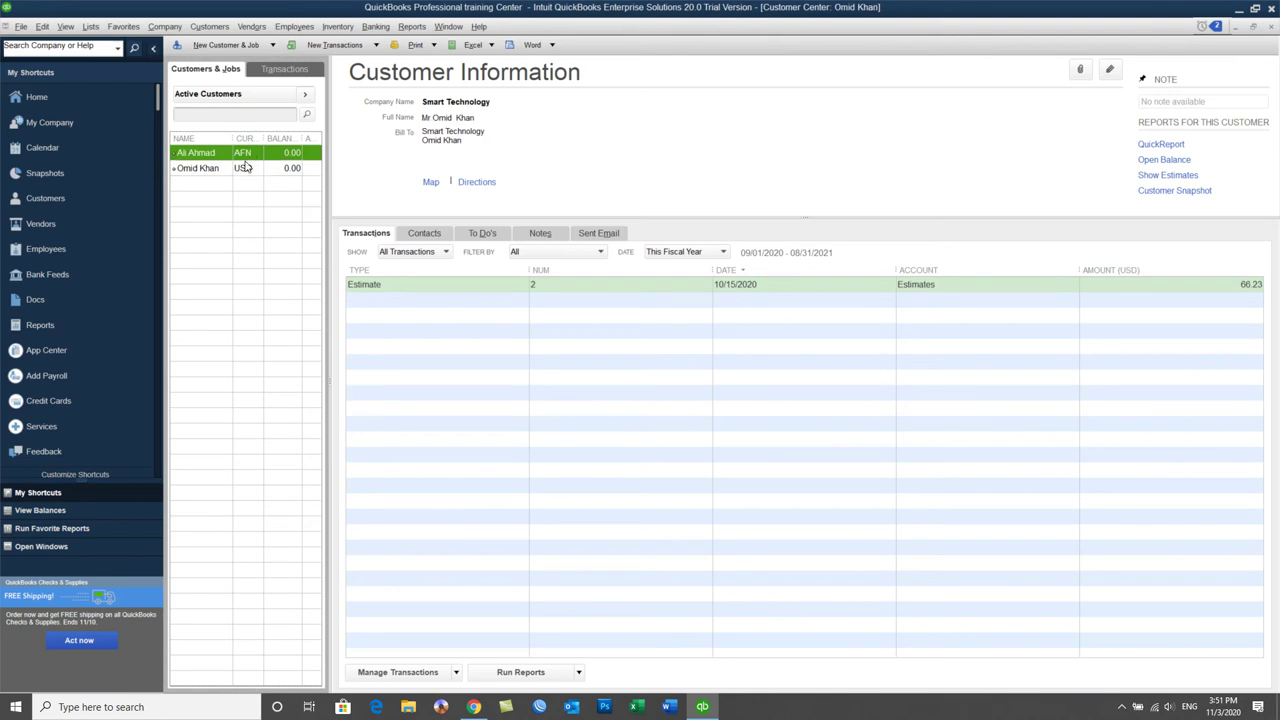
pyautogui.click(241, 170)
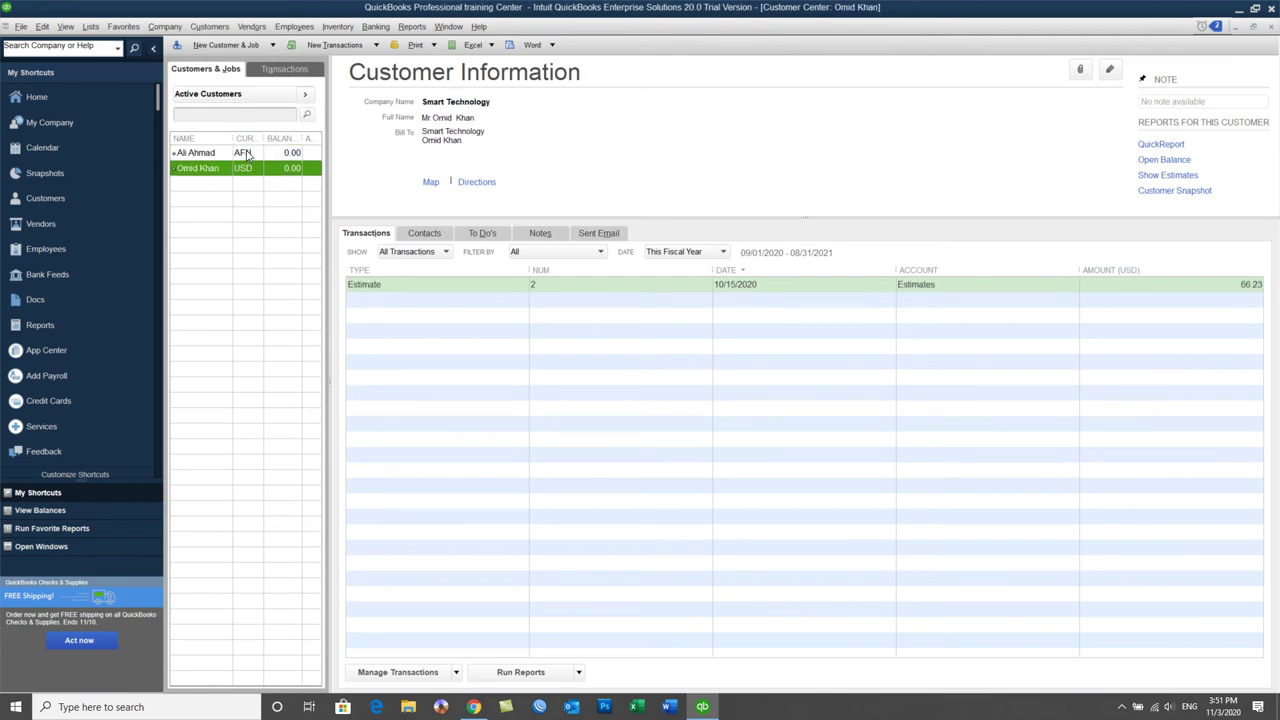
pyautogui.click(246, 155)
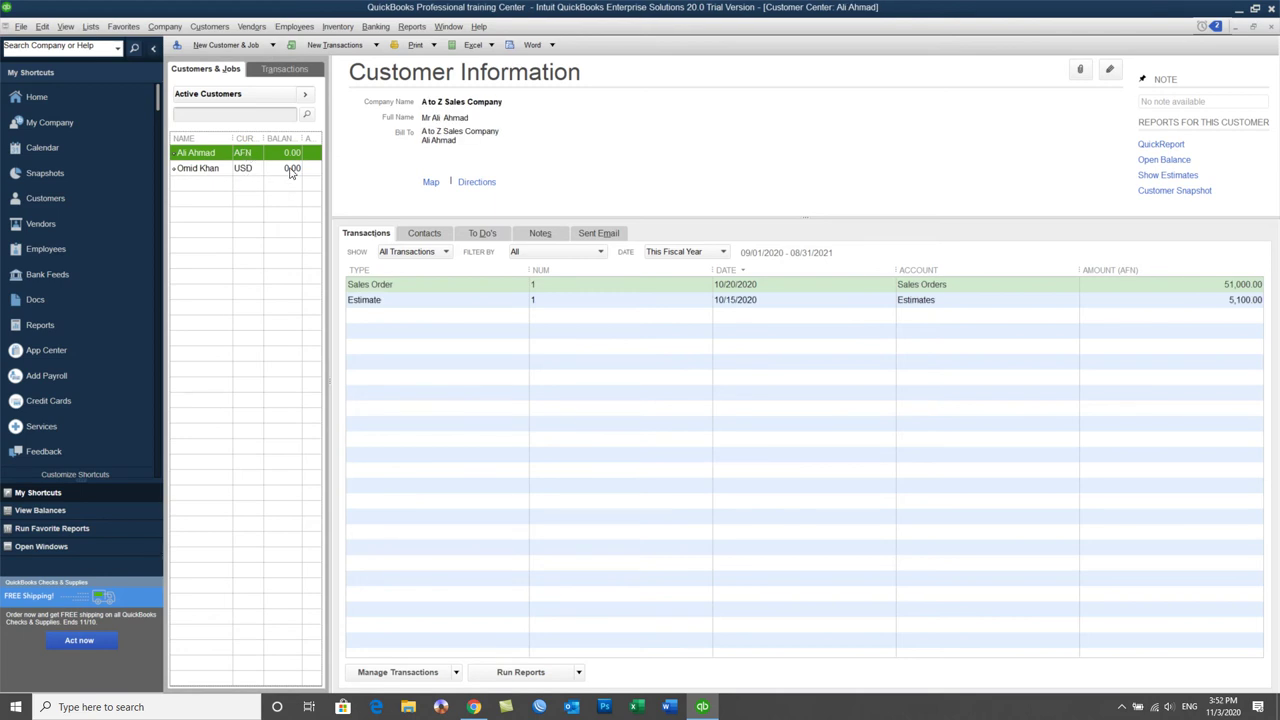
pyautogui.click(376, 288)
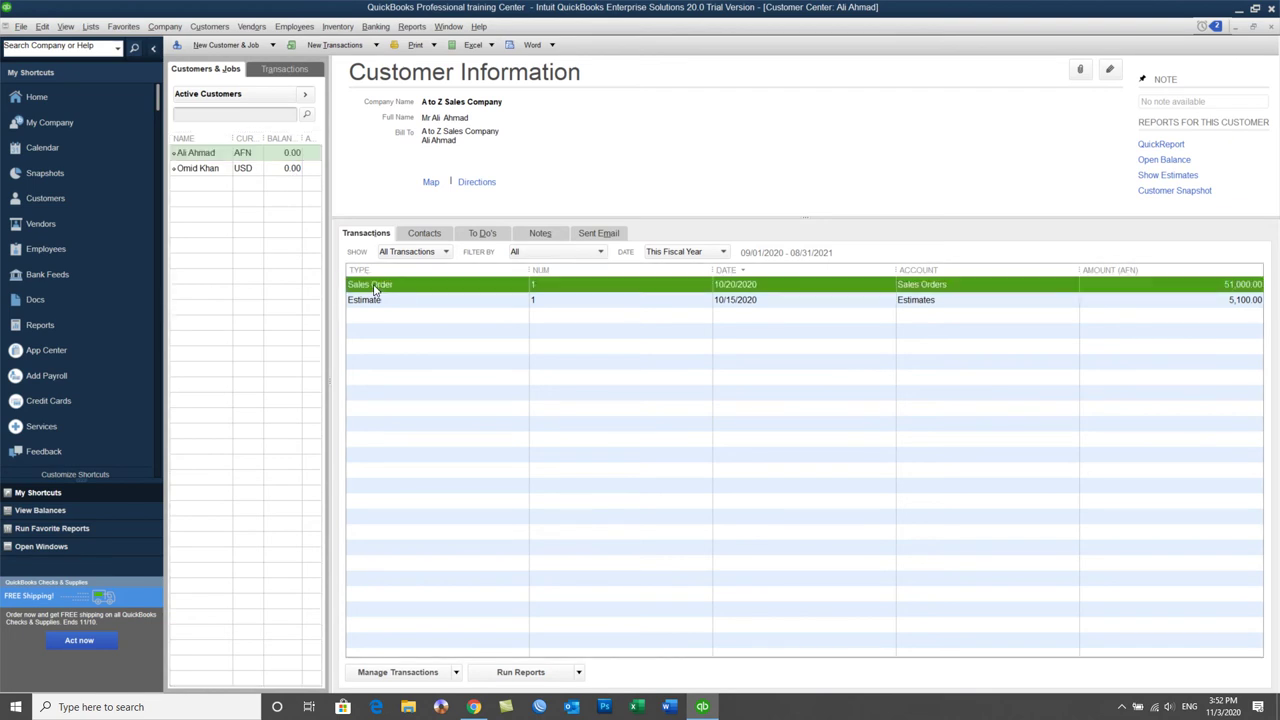
pyautogui.click(371, 301)
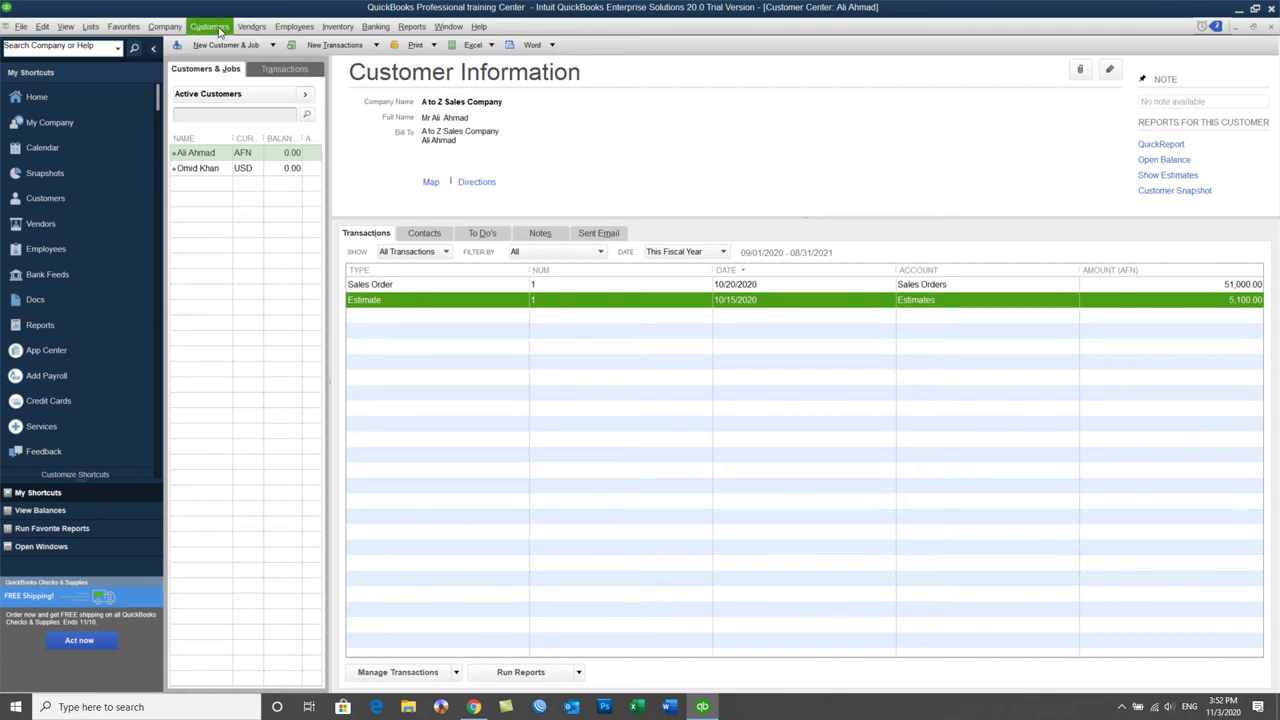
pyautogui.click(219, 31)
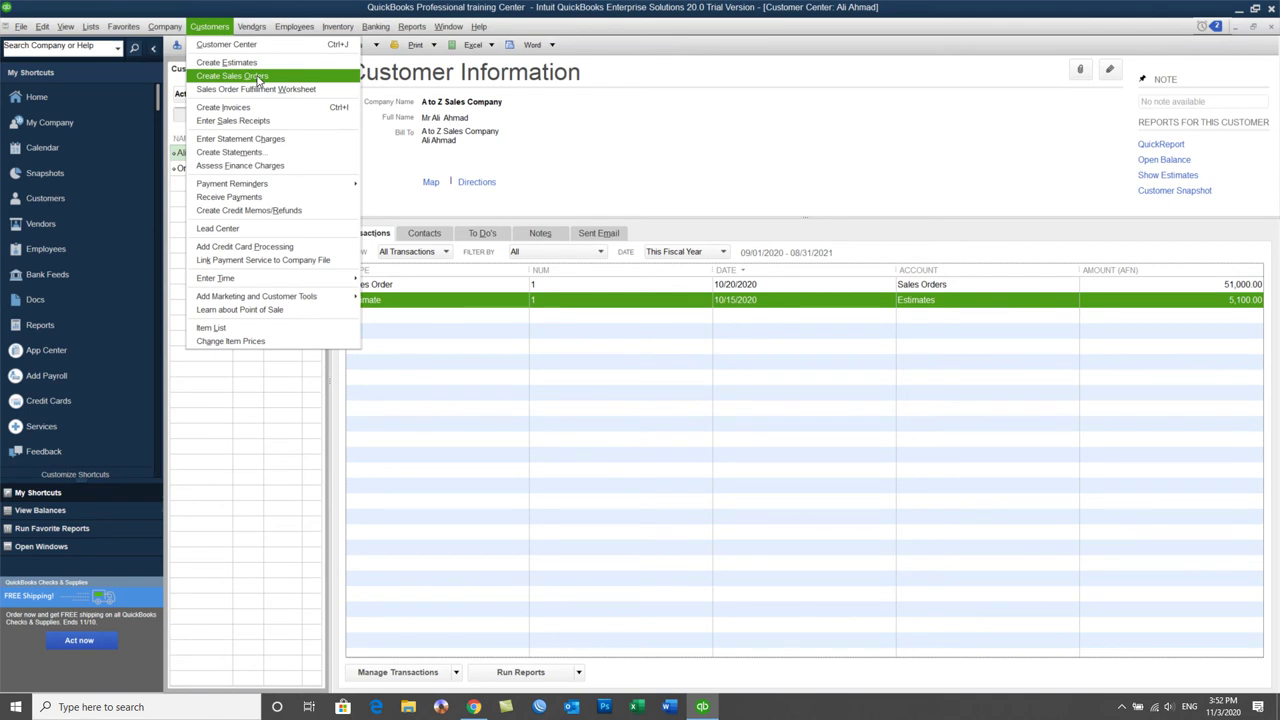
pyautogui.click(245, 125)
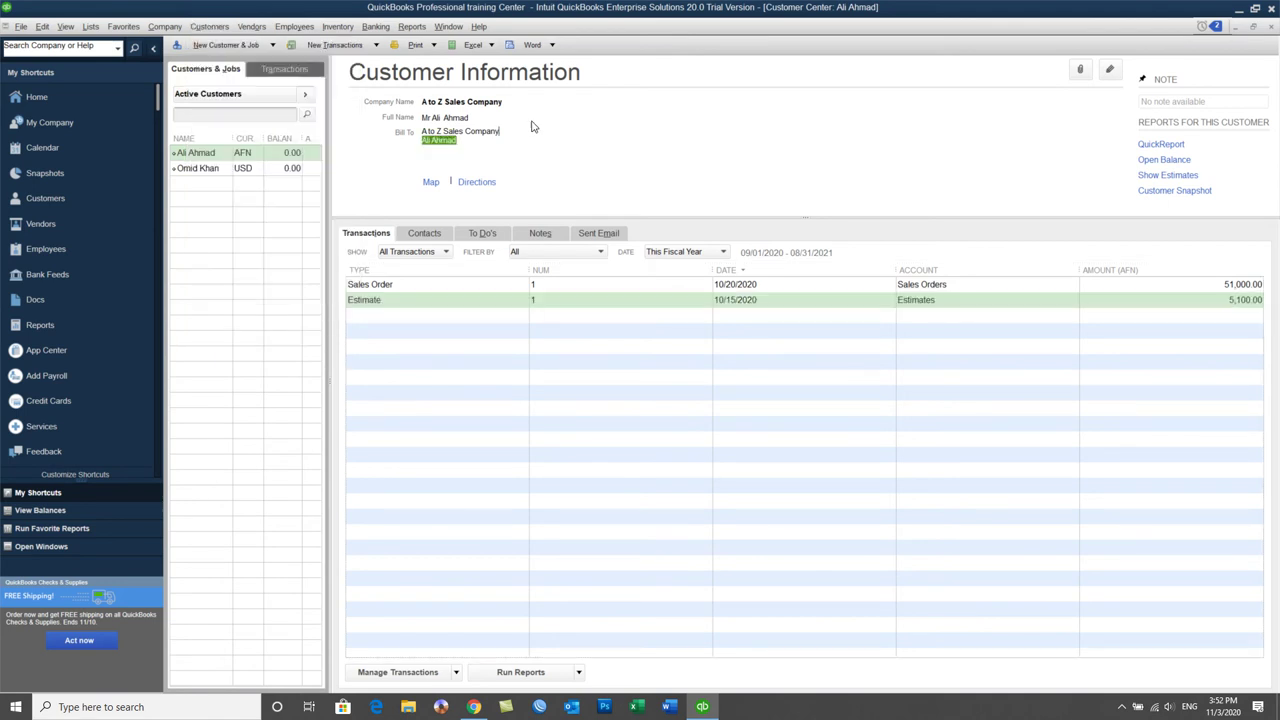
pyautogui.click(236, 170)
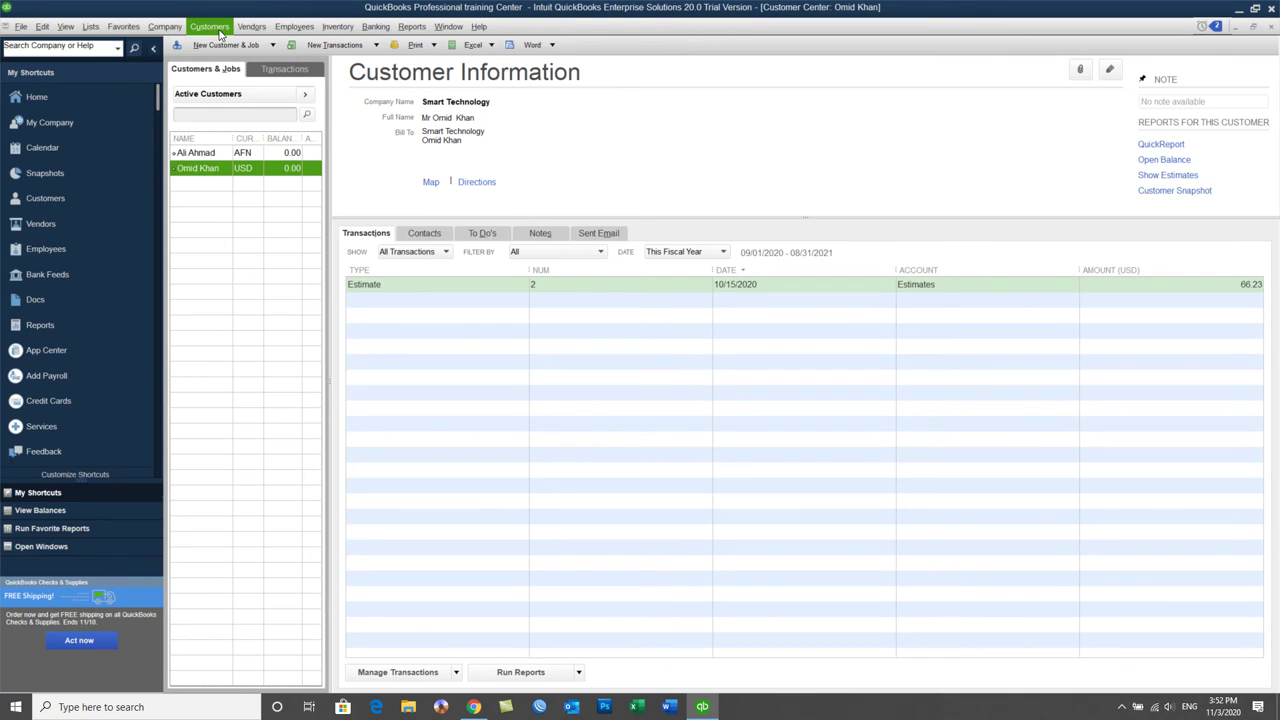
# Start a new sales order for the Smart Technology customer in USD, reviewing the item choices, date and exchange rate
pyautogui.click(210, 27)
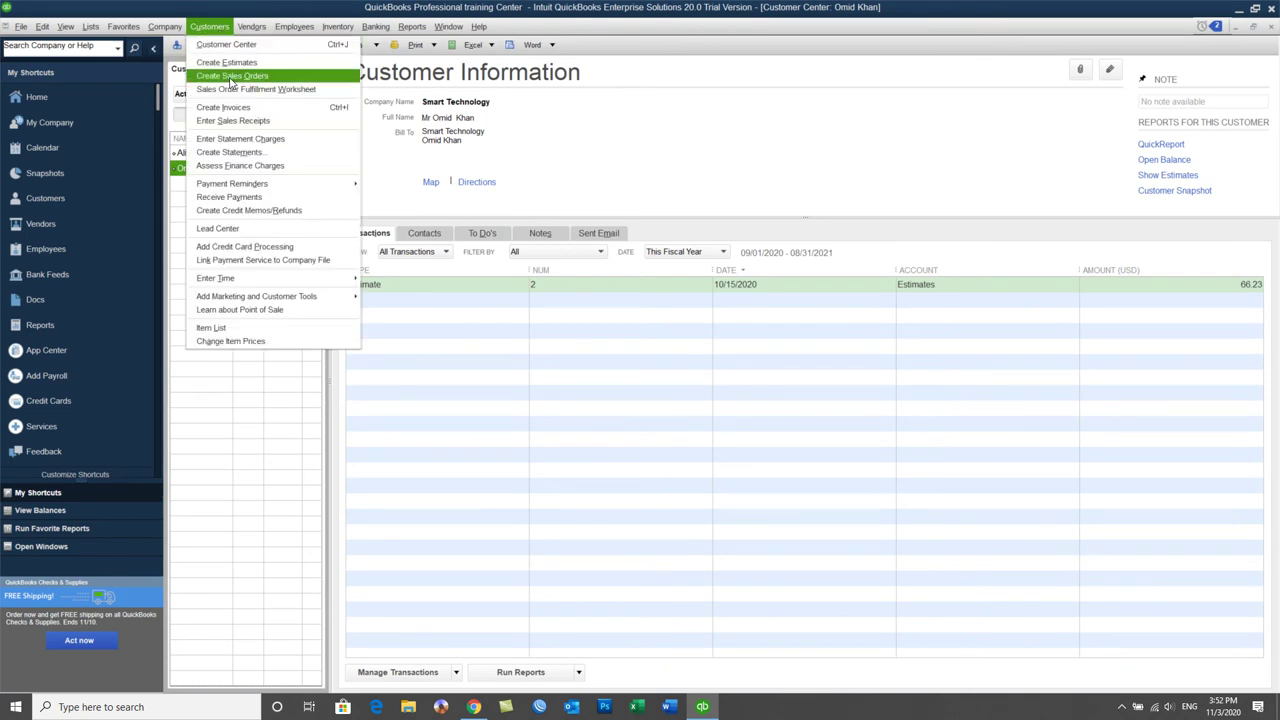
pyautogui.click(231, 77)
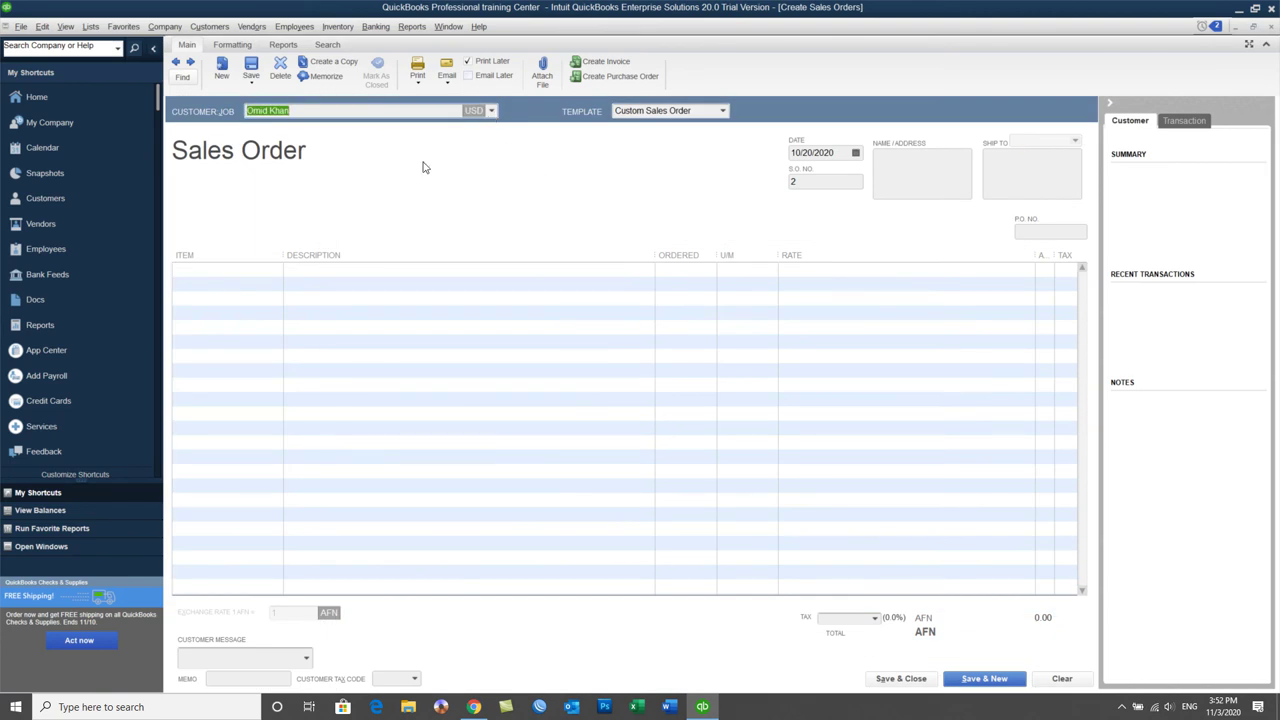
pyautogui.click(275, 272)
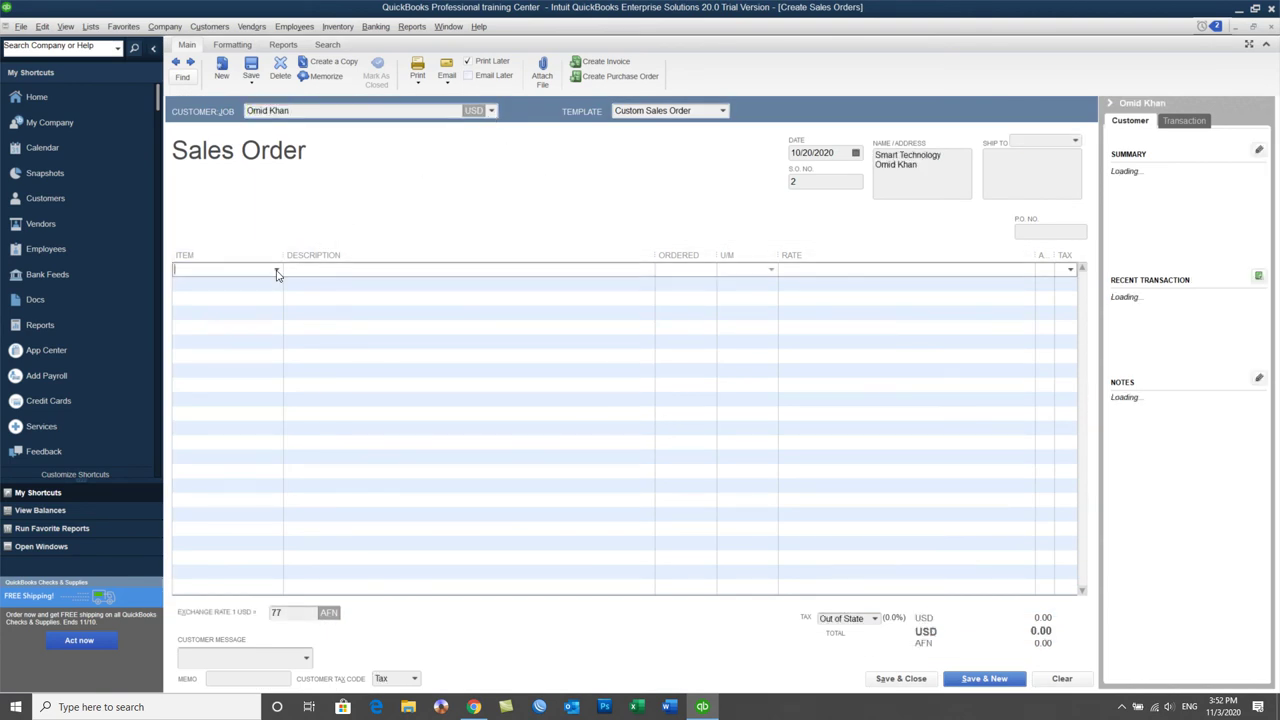
pyautogui.click(277, 272)
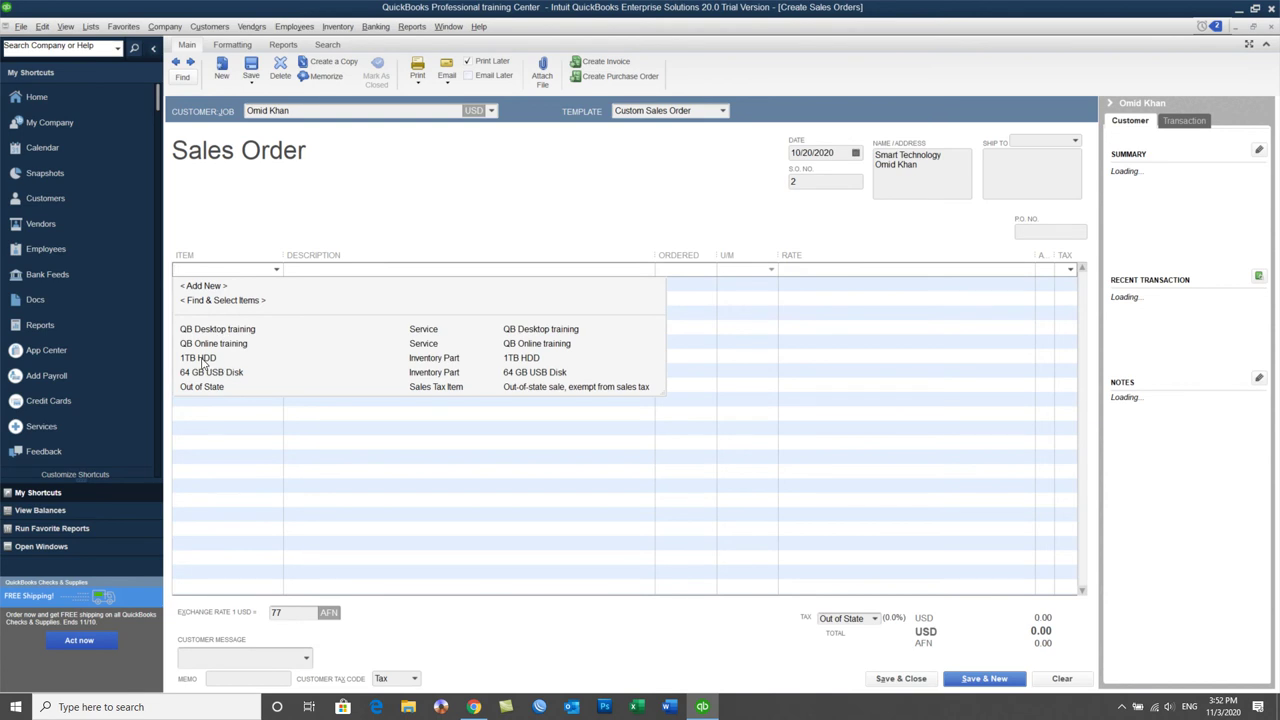
pyautogui.click(476, 180)
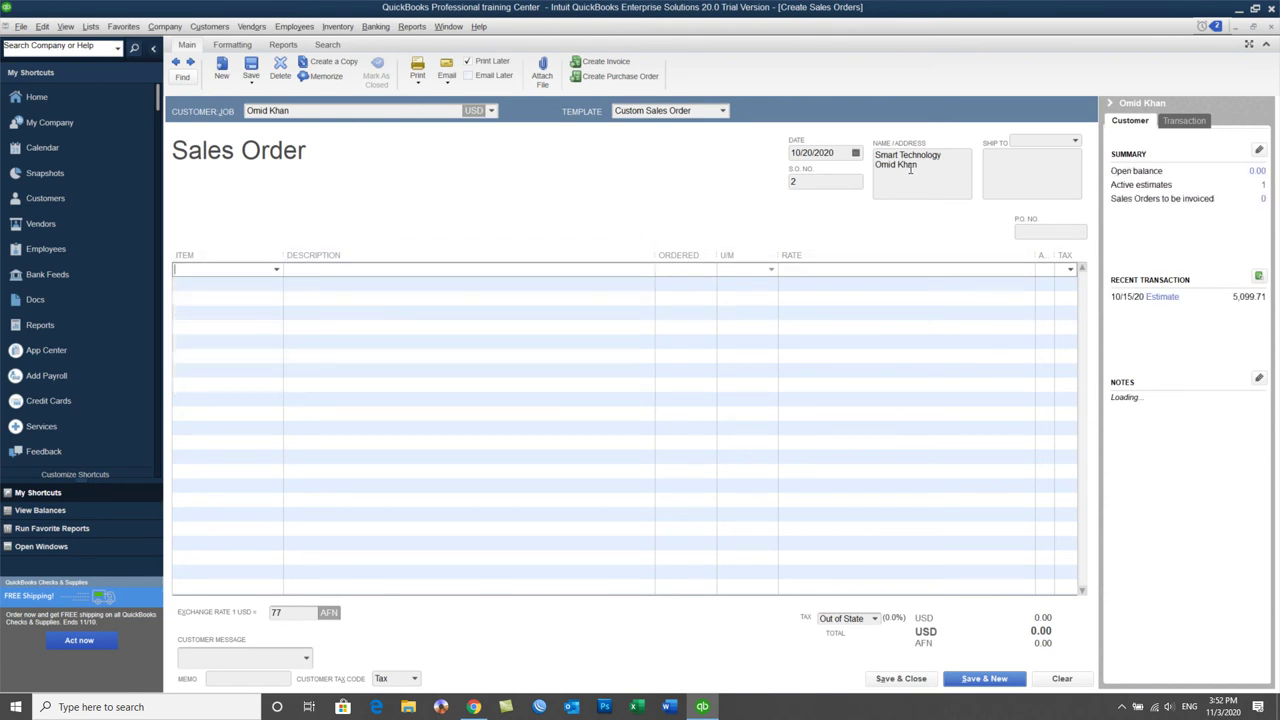
pyautogui.click(855, 152)
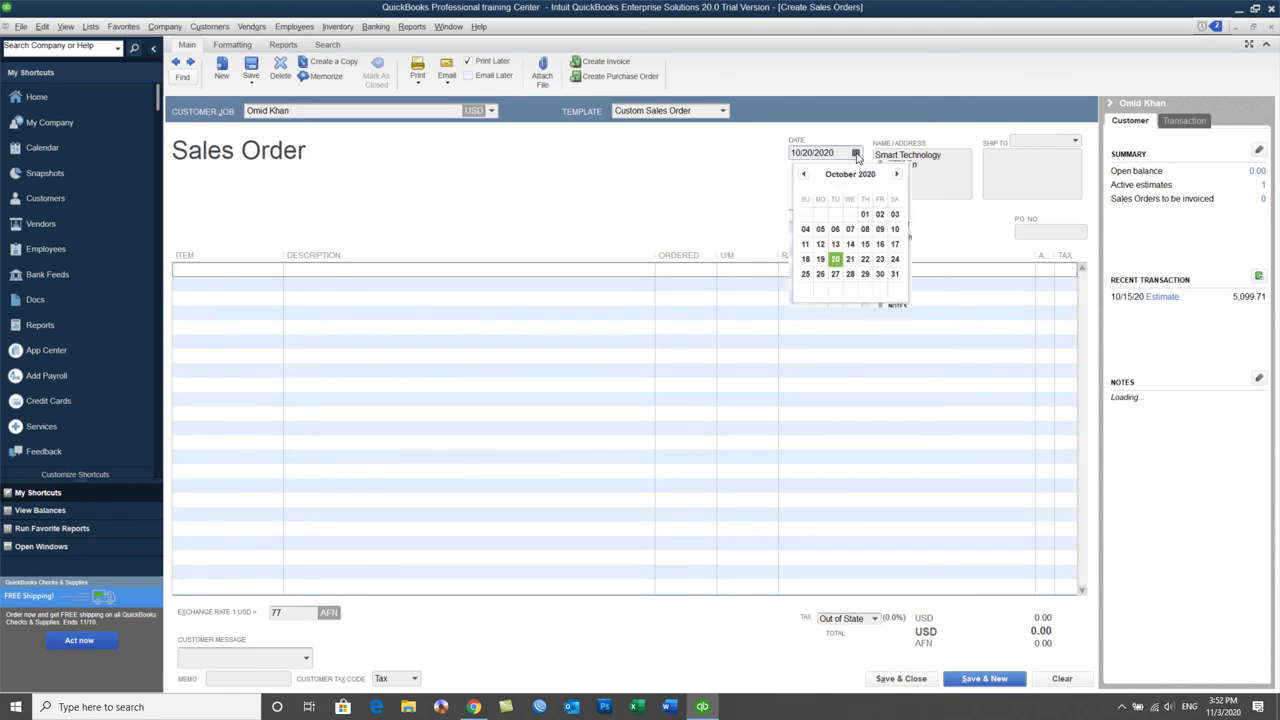
pyautogui.click(677, 214)
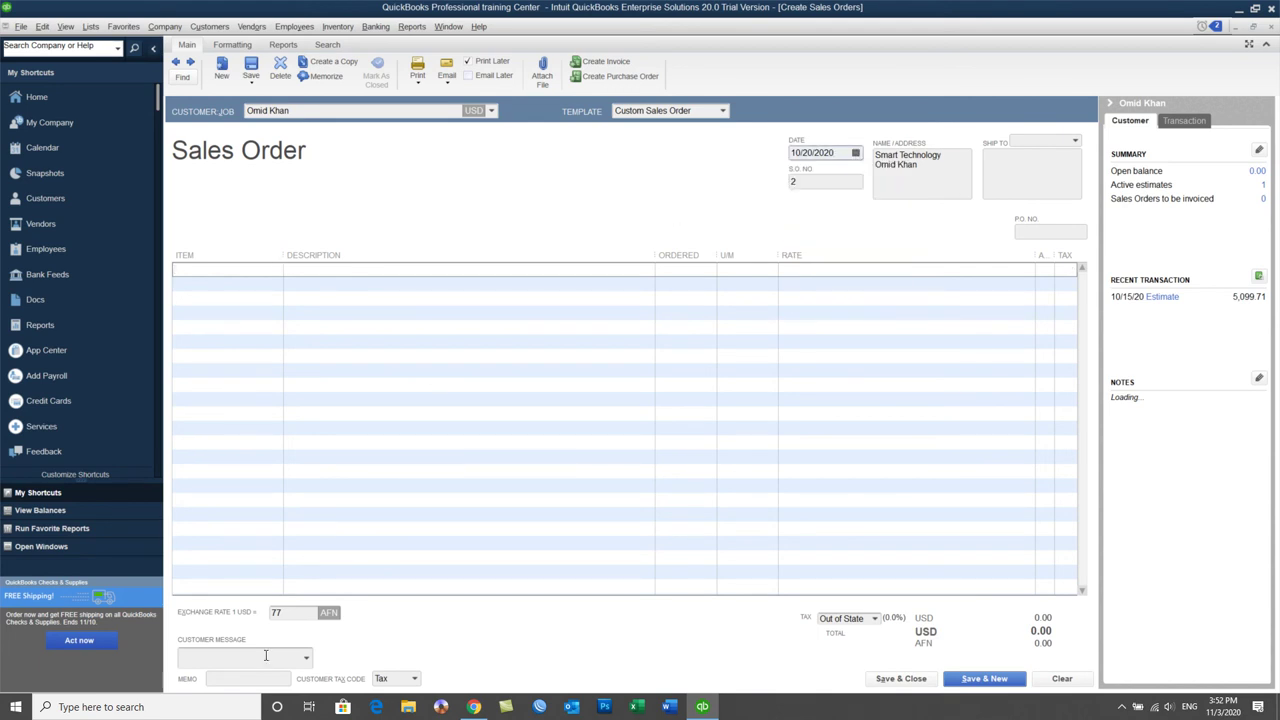
pyautogui.click(288, 614)
pyautogui.moveTo(296, 618); pyautogui.dragTo(265, 617)
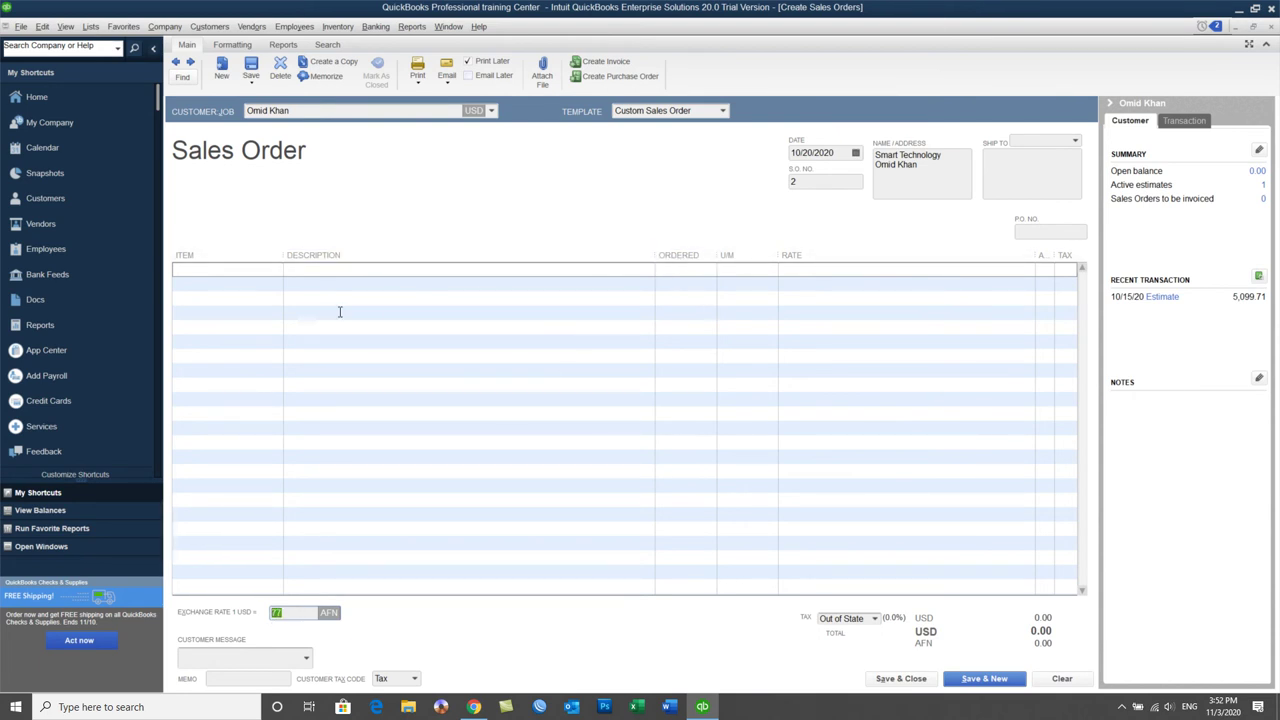
# Add the inventory parts 1TB HDD and 64 GB USB Disk as the sales order's two line items
pyautogui.click(268, 275)
pyautogui.click(277, 270)
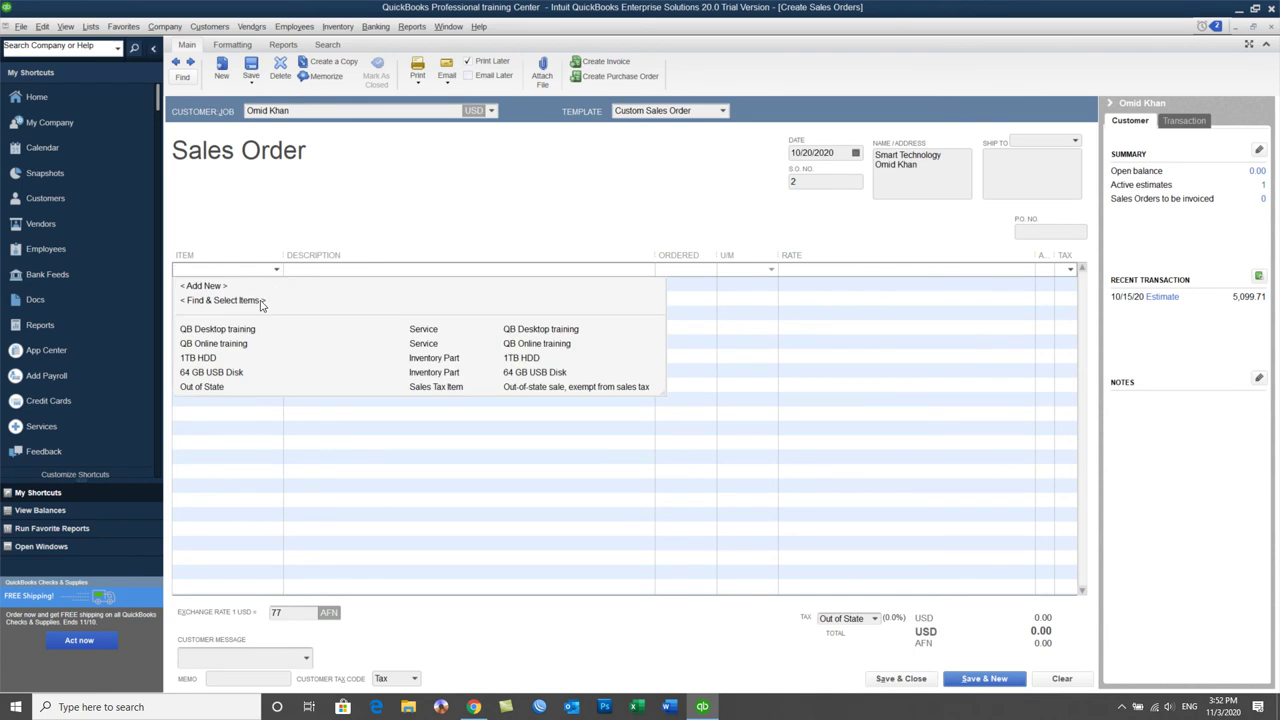
pyautogui.click(222, 363)
pyautogui.click(270, 288)
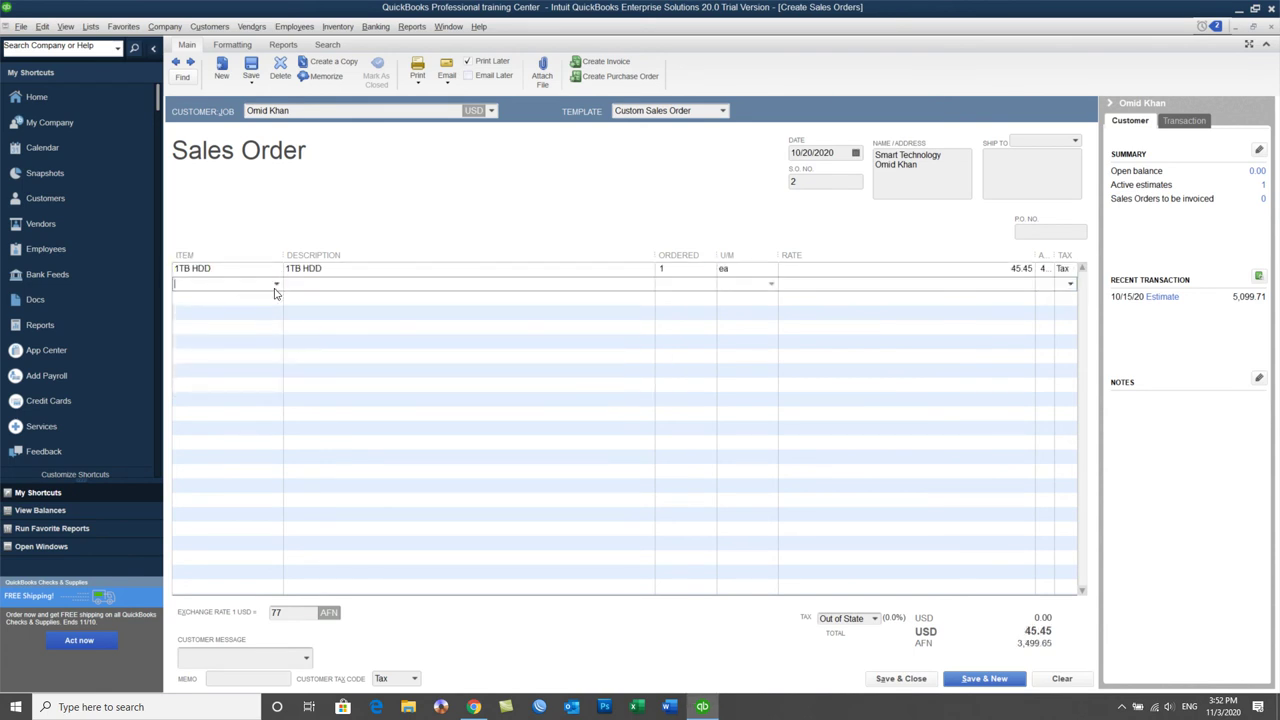
pyautogui.click(277, 284)
pyautogui.click(220, 392)
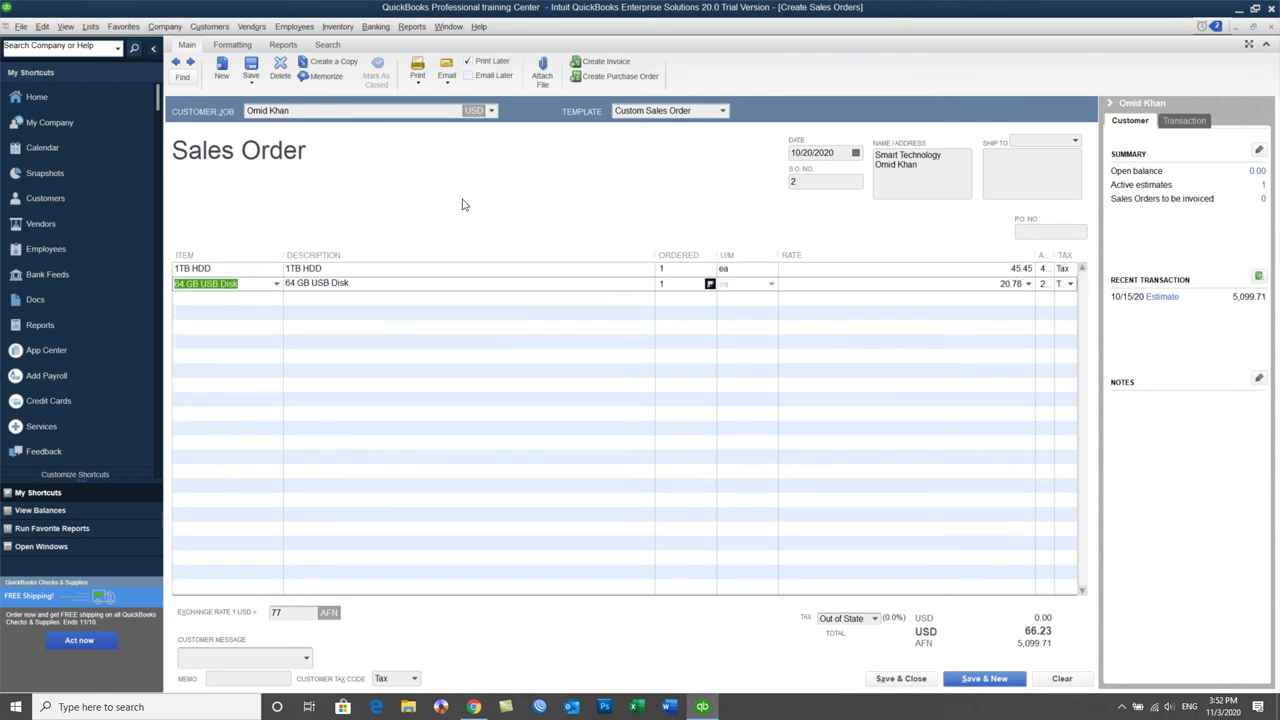
# Set the ordered quantity to 5 for both the 1TB HDD and the 64 GB USB Disk
pyautogui.click(678, 268)
pyautogui.write('5')
pyautogui.hotkey('shift', 'Tab')
pyautogui.hotkey('shift', 'Tab')
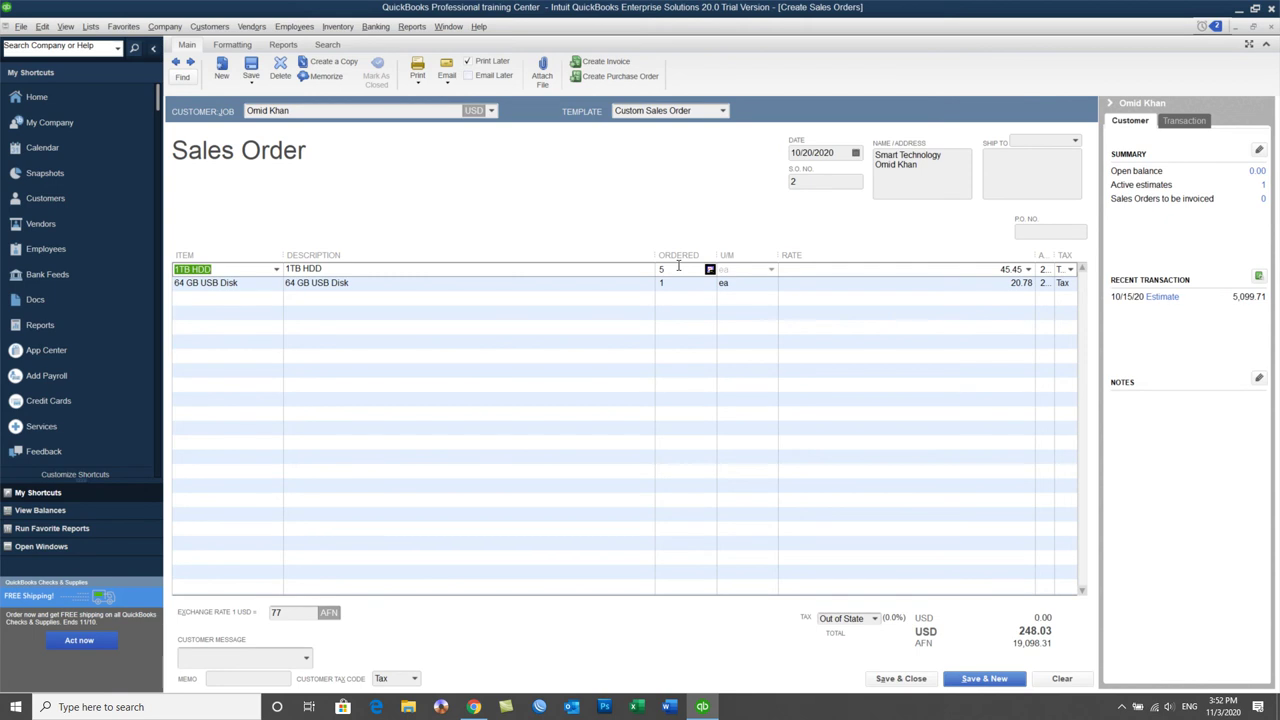
pyautogui.click(680, 282)
pyautogui.write('5')
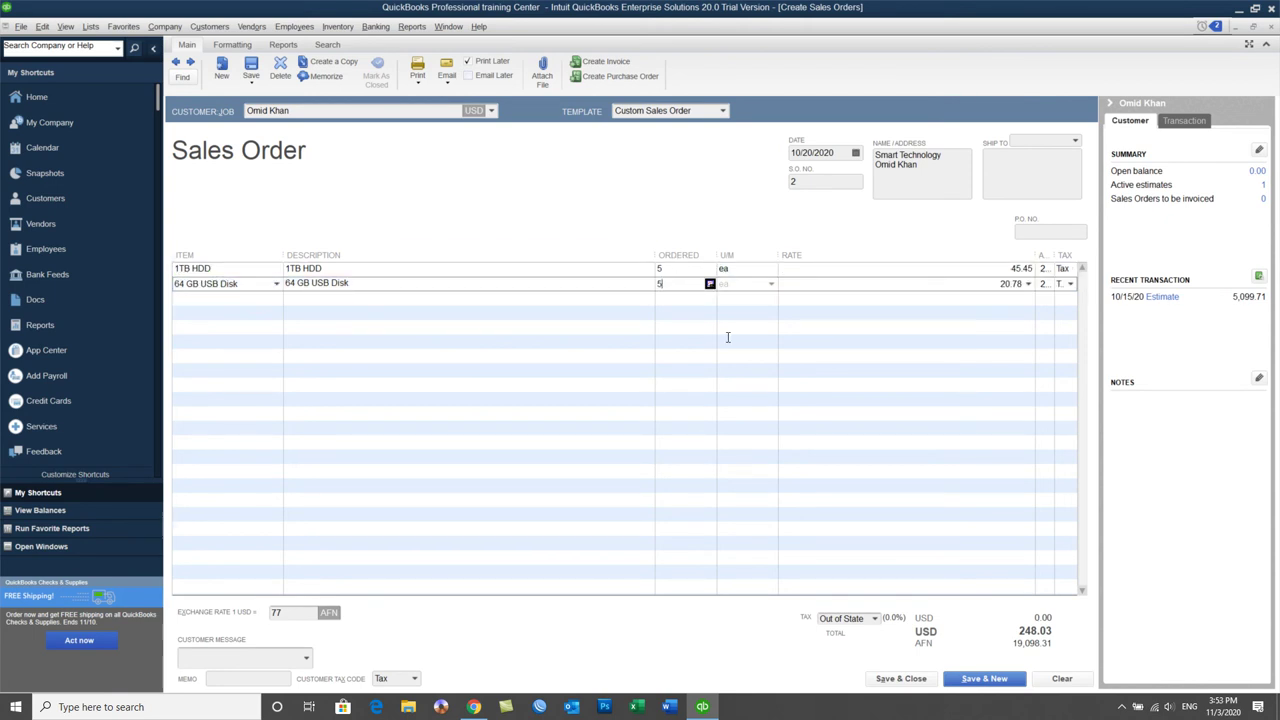
pyautogui.click(920, 571)
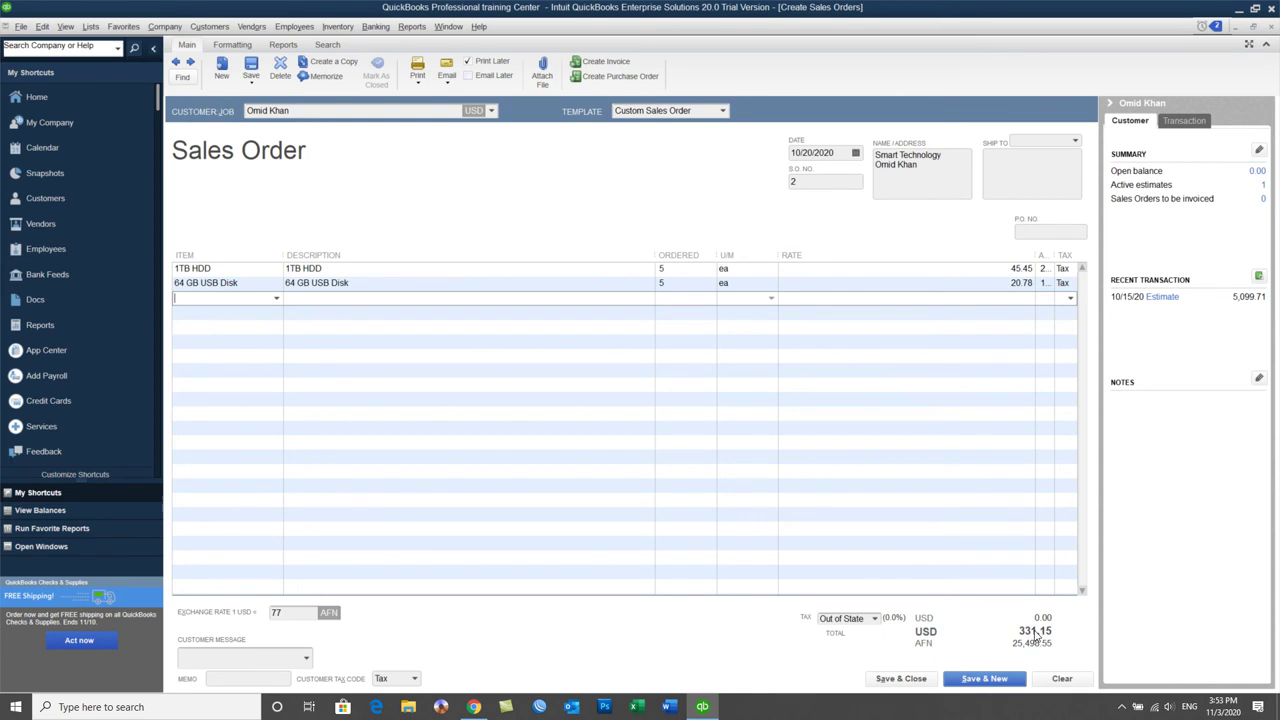
# Look over the sales order's customer message, printing and emailing options without choosing any
pyautogui.click(306, 658)
pyautogui.click(307, 658)
pyautogui.click(418, 84)
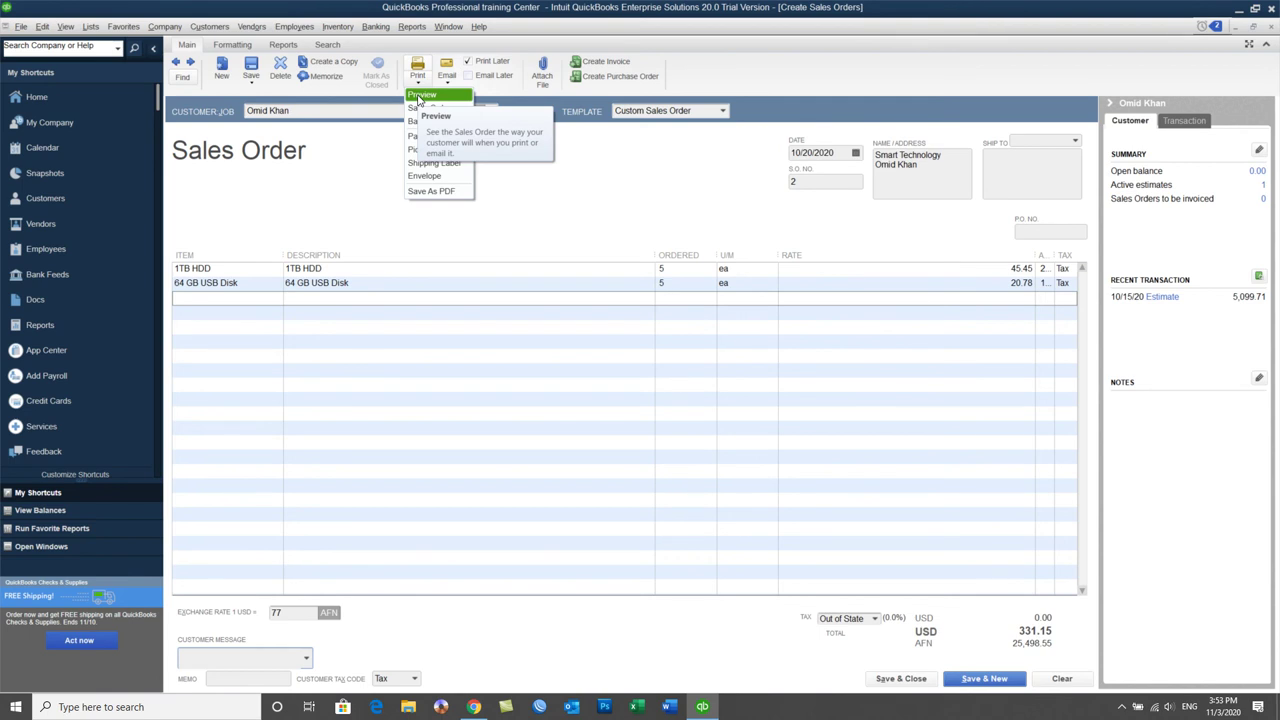
pyautogui.click(448, 84)
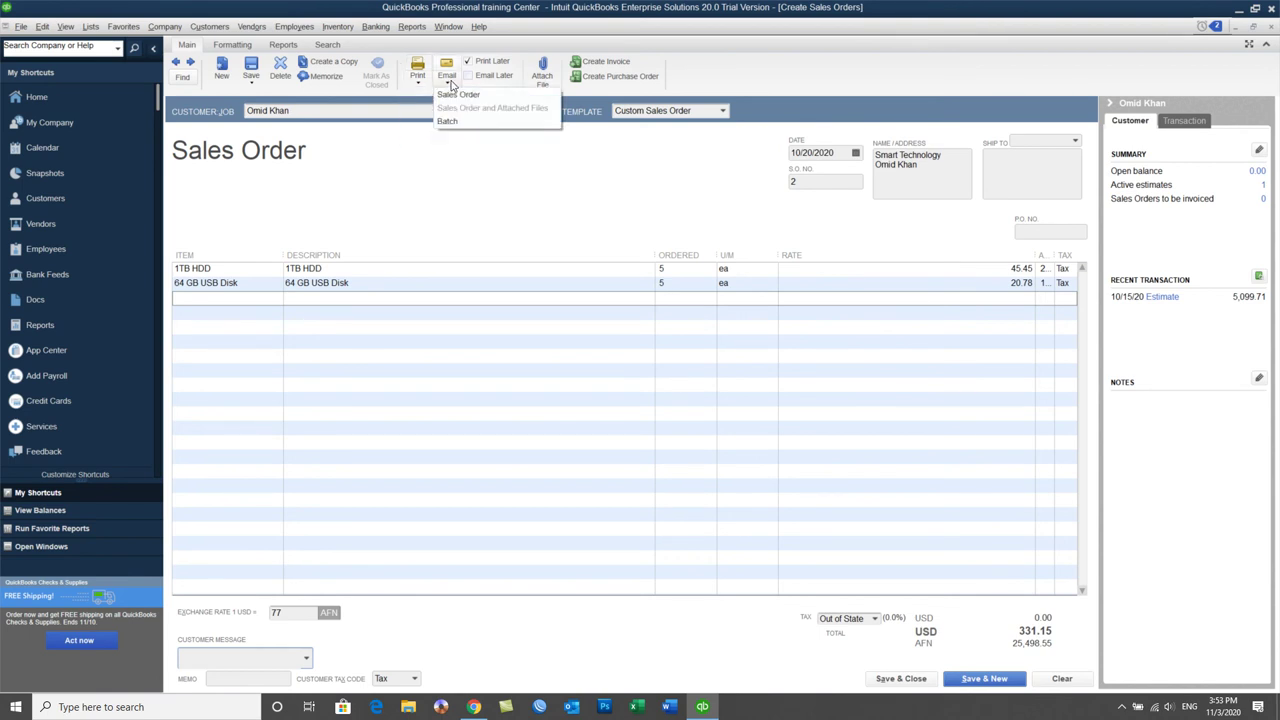
pyautogui.click(417, 84)
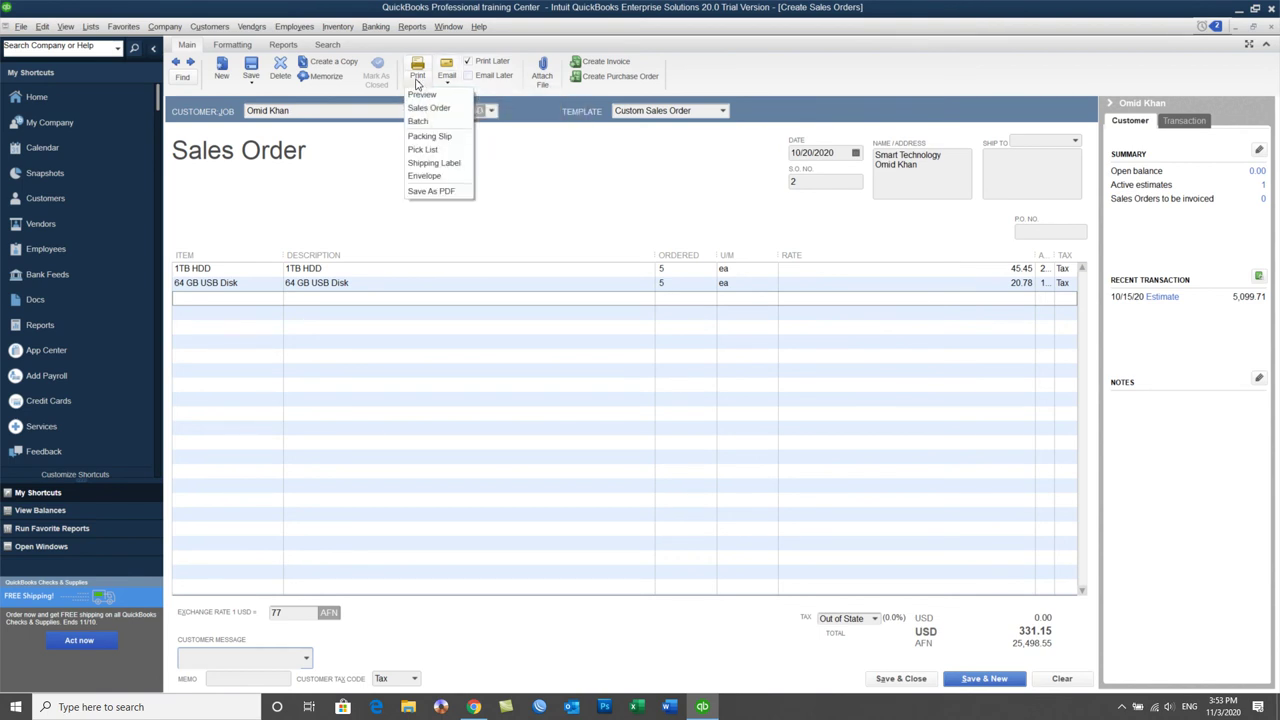
pyautogui.click(576, 190)
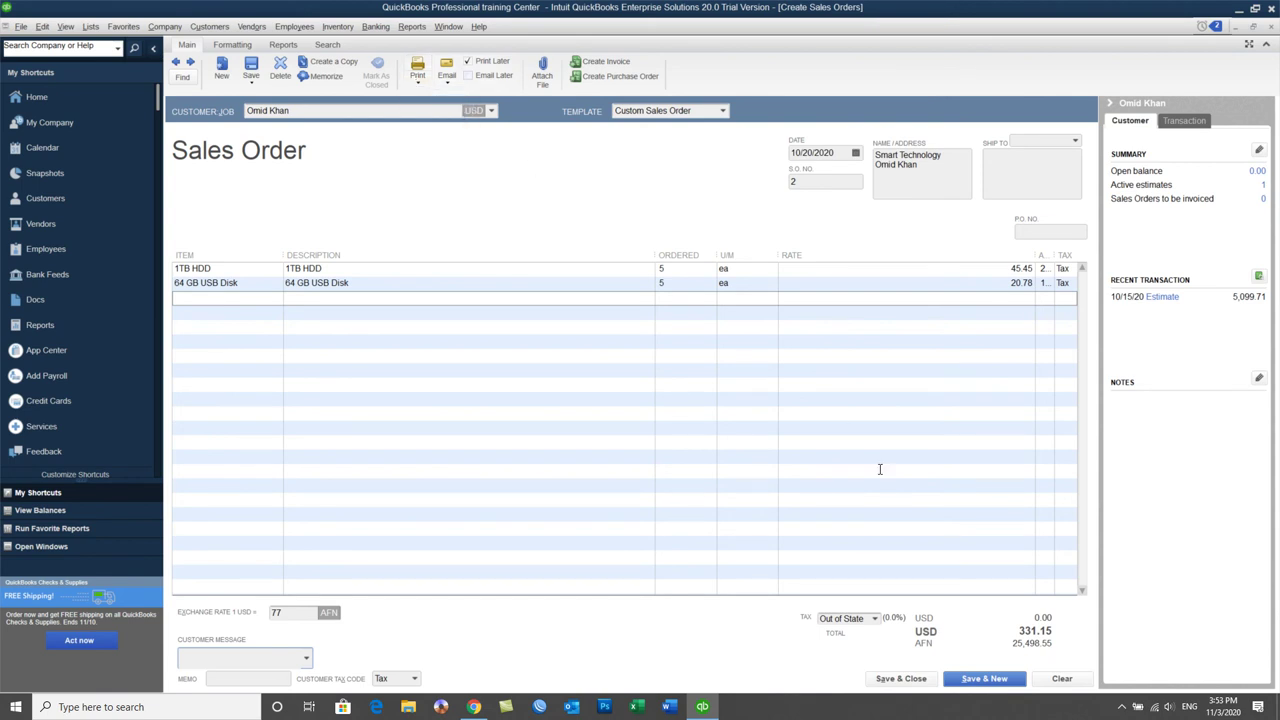
# Save and close the USD sales order, ignoring all spelling suggestions for HDD and USB
pyautogui.click(900, 679)
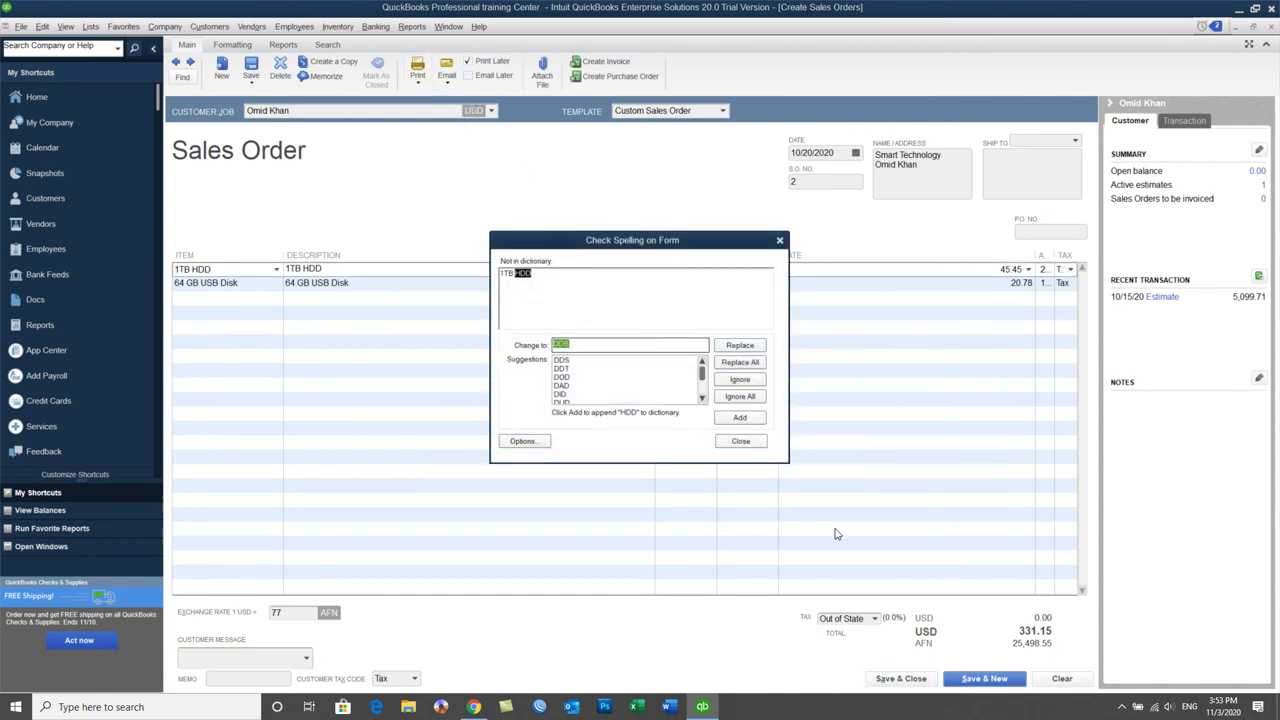
pyautogui.click(733, 397)
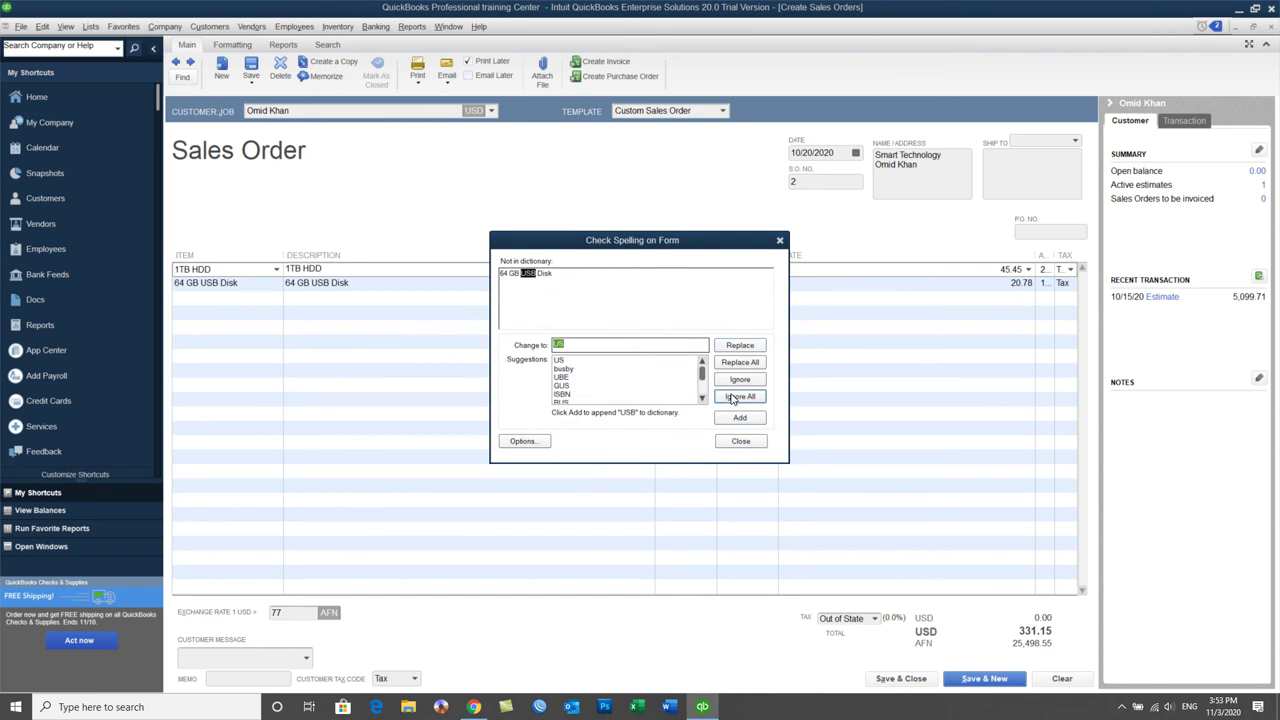
pyautogui.click(733, 397)
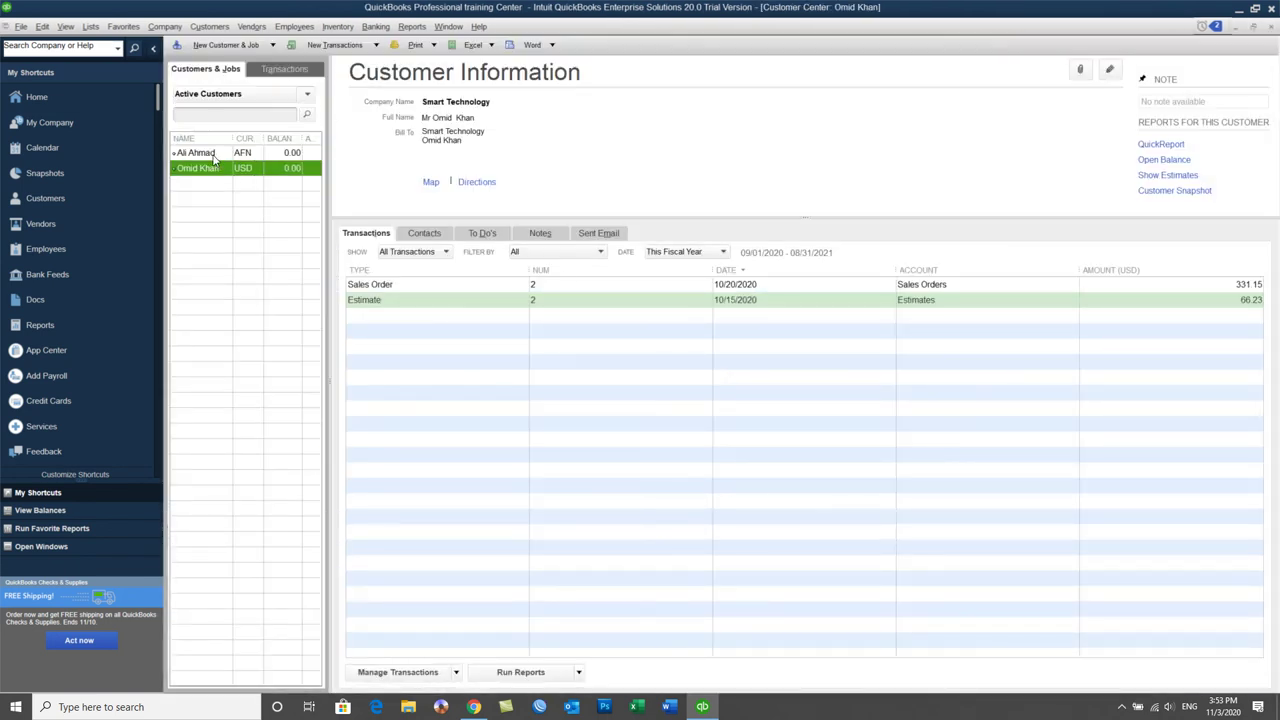
# Review the sales orders listed for the USD and AFN customers in the Customer Center
pyautogui.click(394, 284)
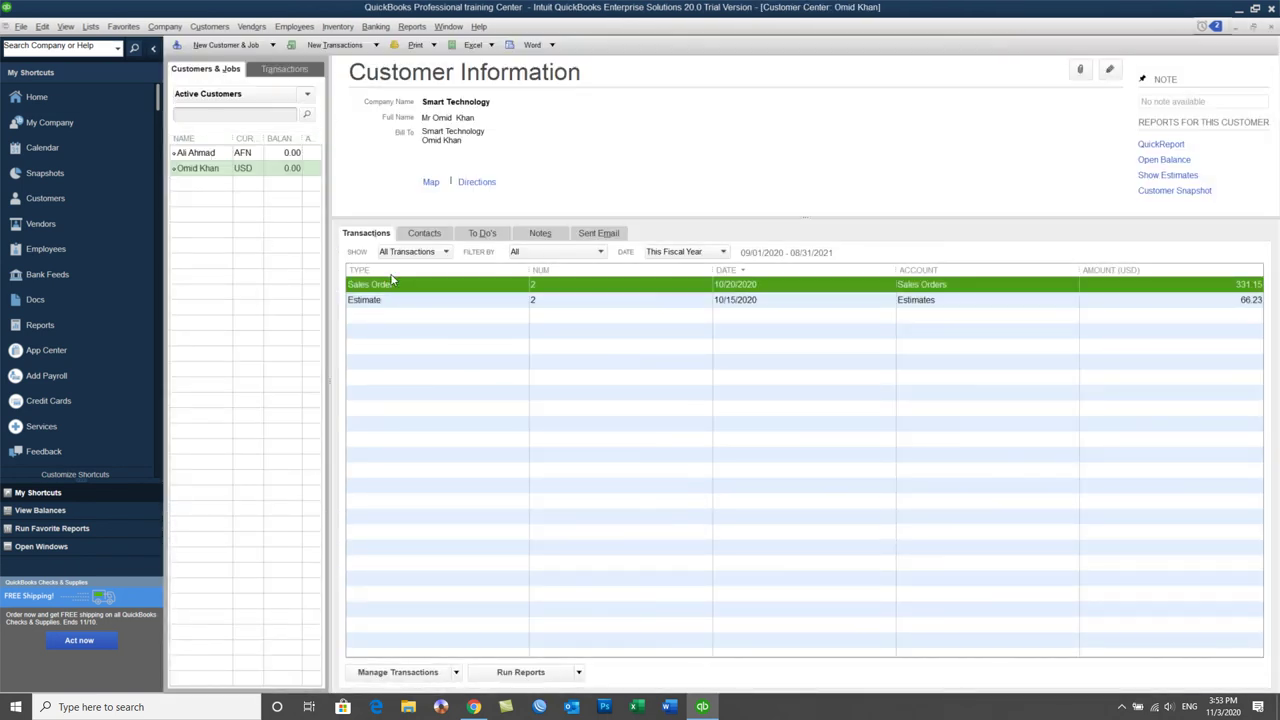
pyautogui.click(238, 154)
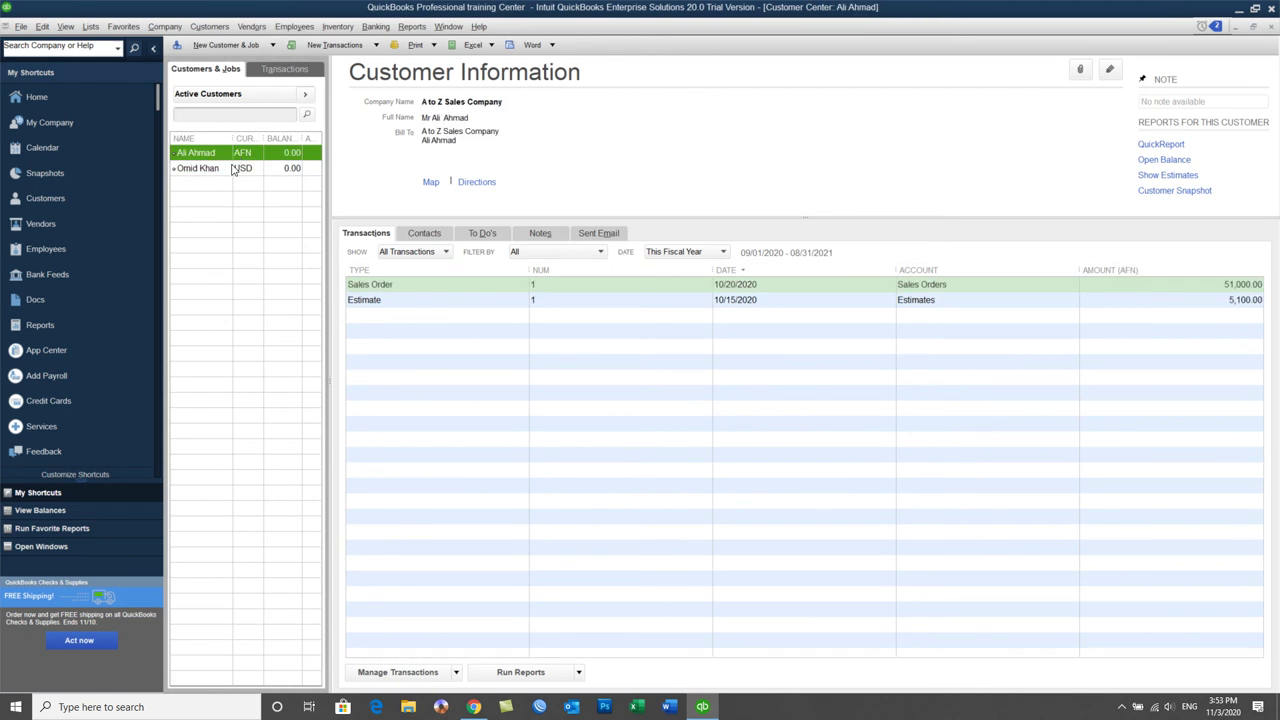
pyautogui.click(512, 288)
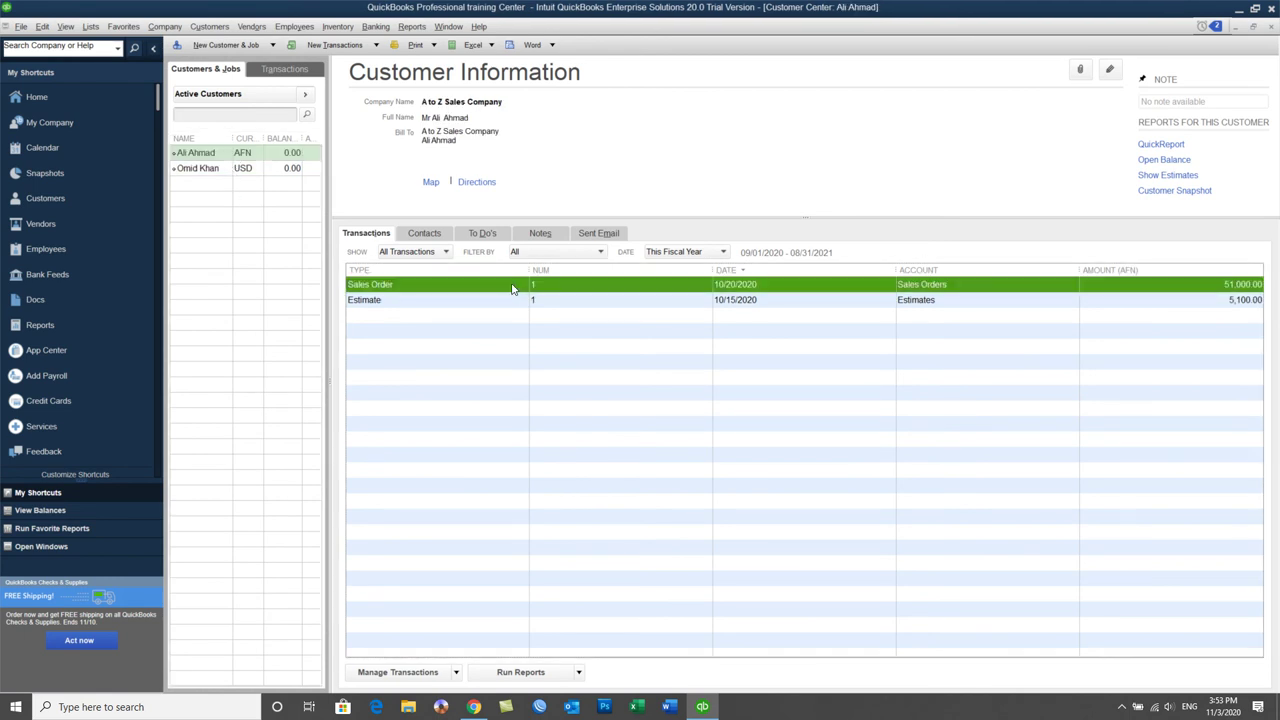
# Examine both orders' items and quantities in the Sales Order Fulfillment Worksheet, choosing order 2 and then order 1 instead
pyautogui.click(250, 27)
pyautogui.click(224, 27)
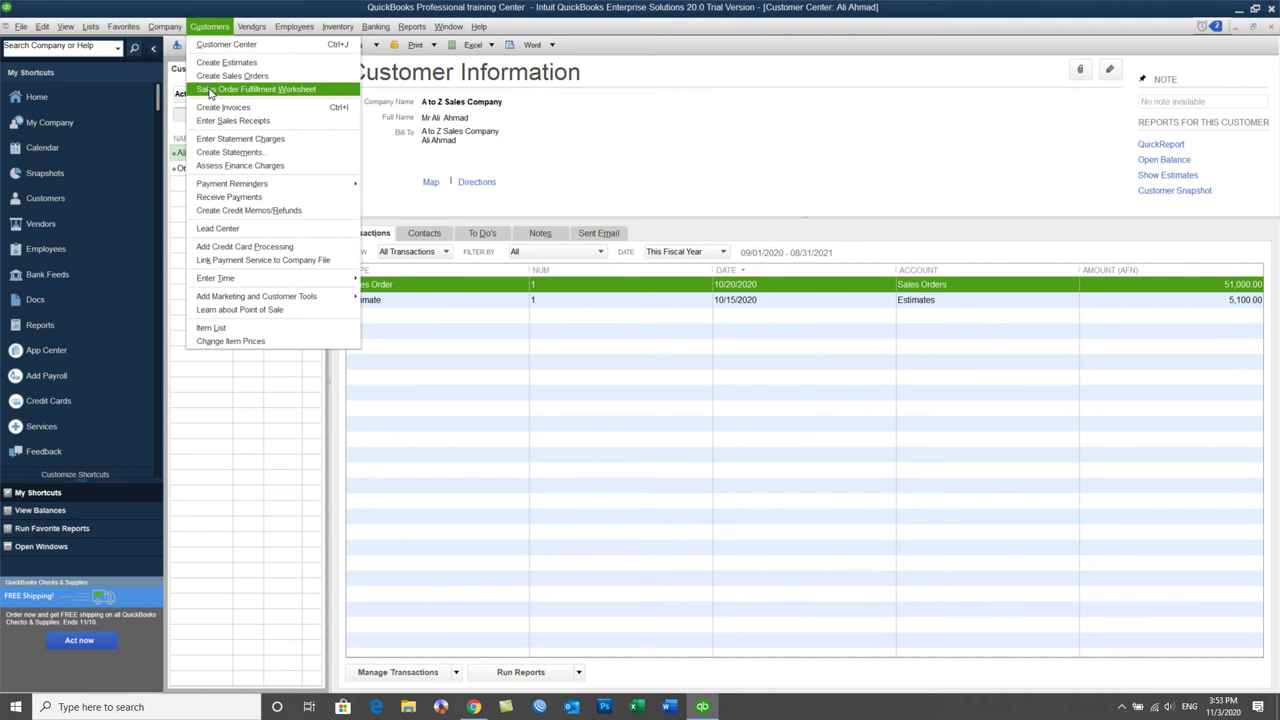
pyautogui.click(296, 92)
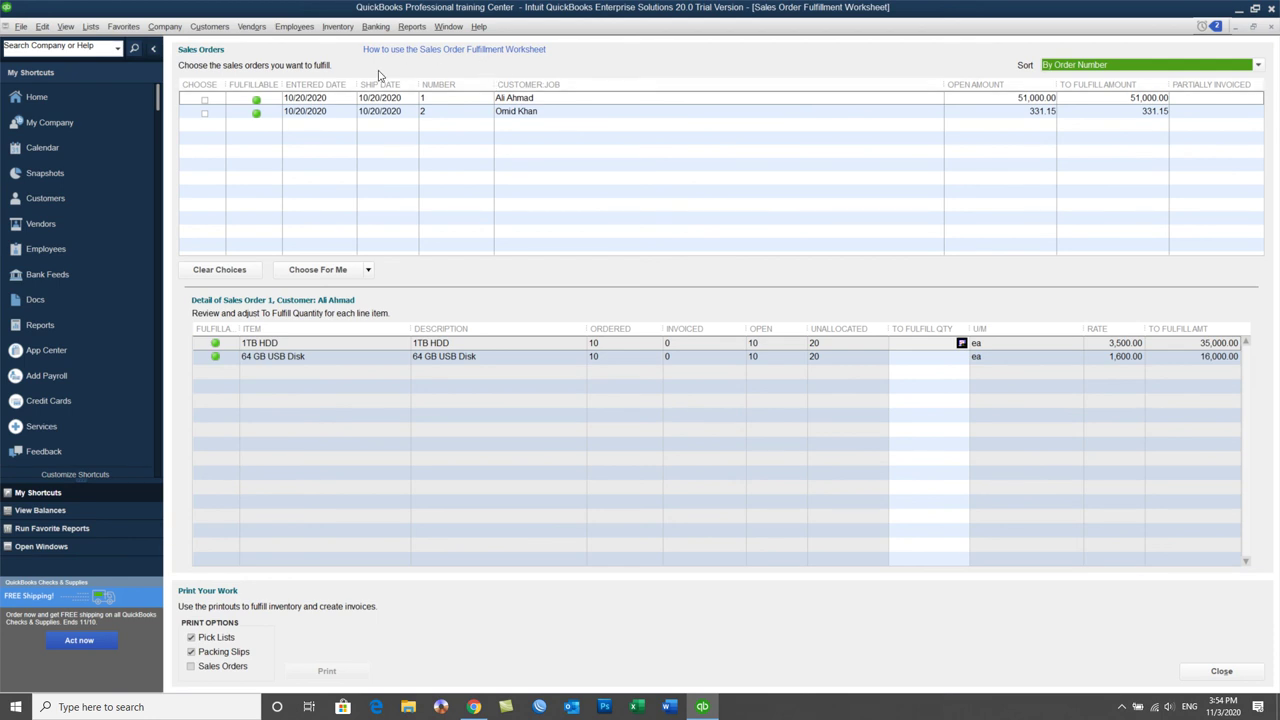
pyautogui.click(318, 113)
pyautogui.click(205, 116)
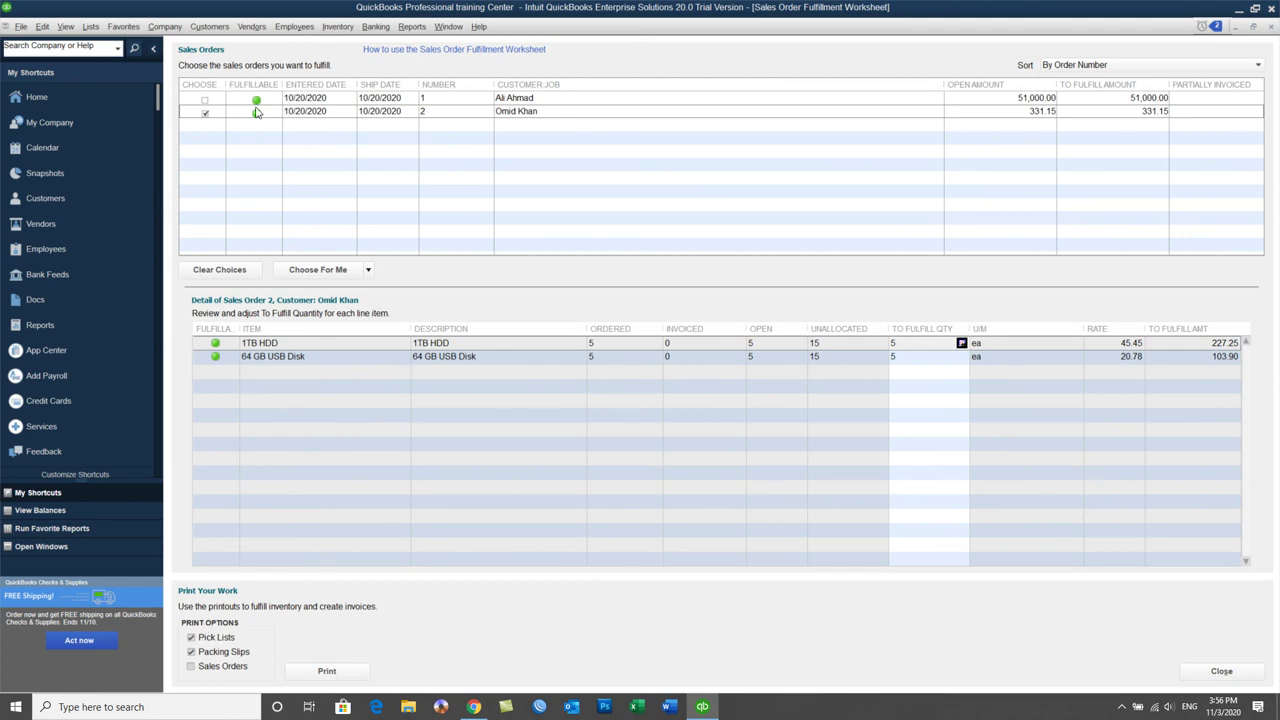
pyautogui.click(205, 113)
pyautogui.click(210, 109)
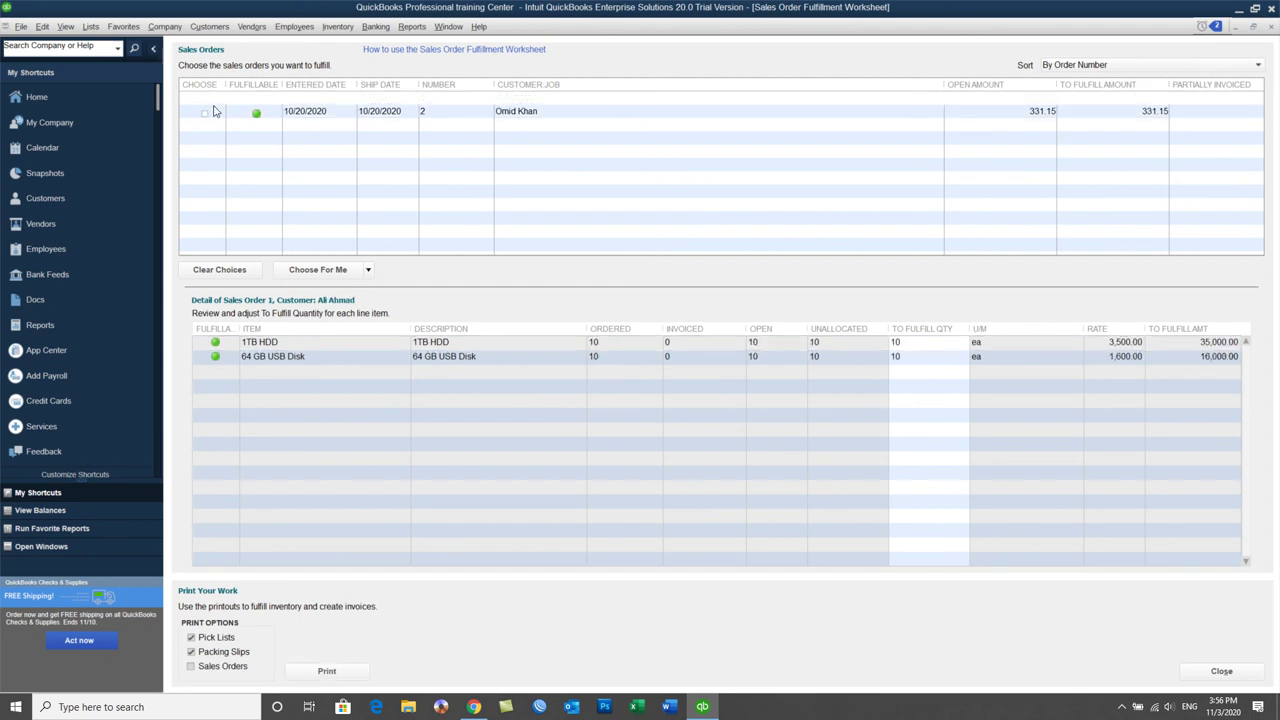
pyautogui.click(255, 362)
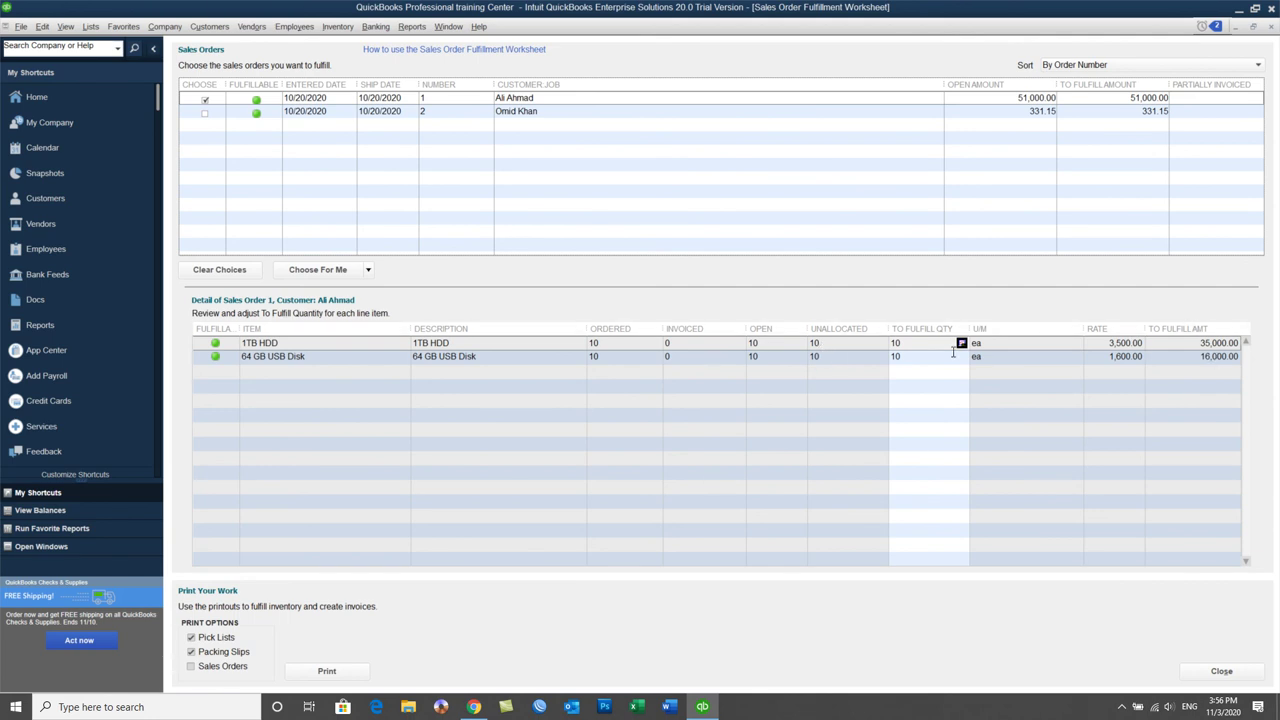
# Close the Sales Order Fulfillment Worksheet, accepting that its information is not saved, and maximize the Customer Center
pyautogui.click(1268, 27)
pyautogui.press('Escape')
pyautogui.click(830, 53)
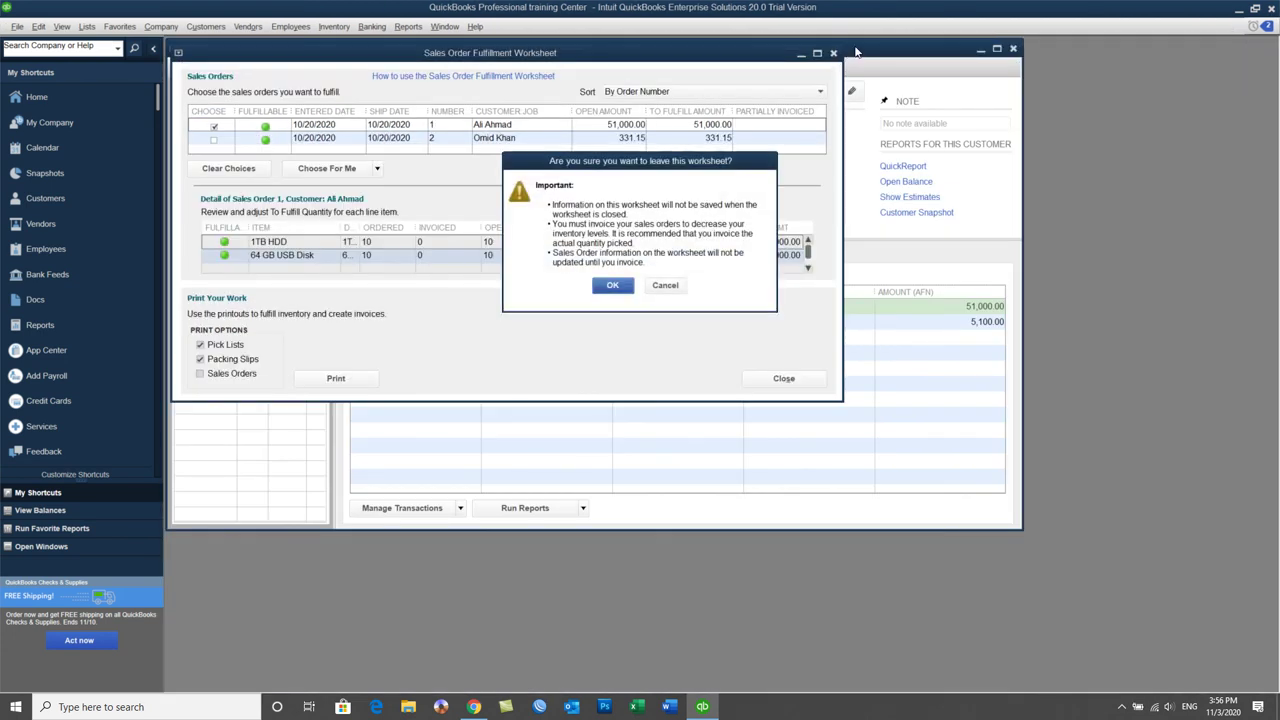
pyautogui.press('Return')
pyautogui.doubleClick(578, 48)
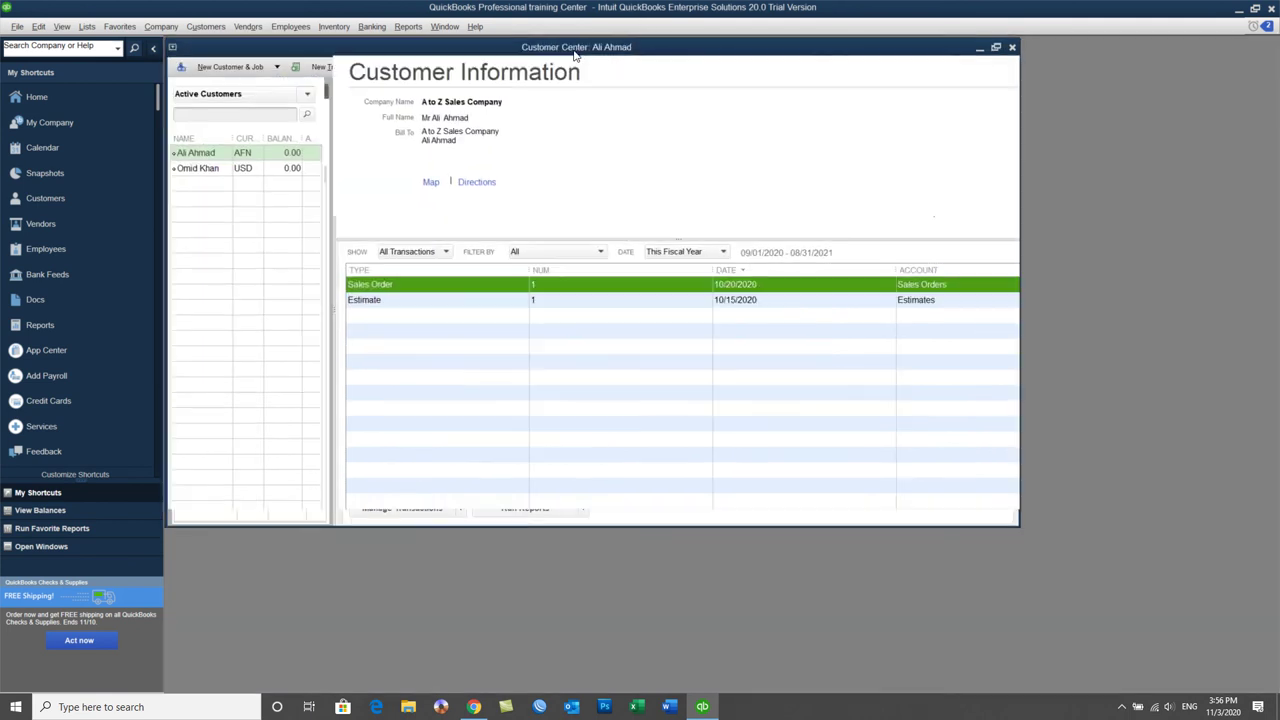
pyautogui.click(211, 27)
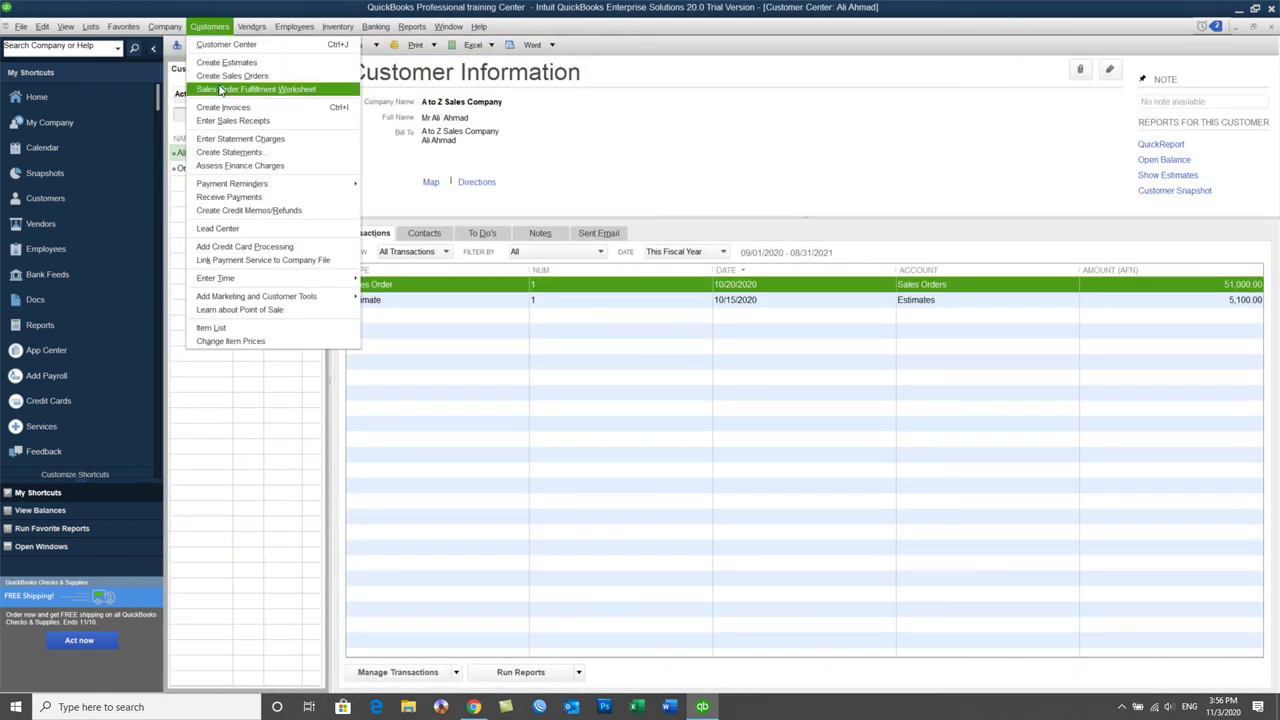